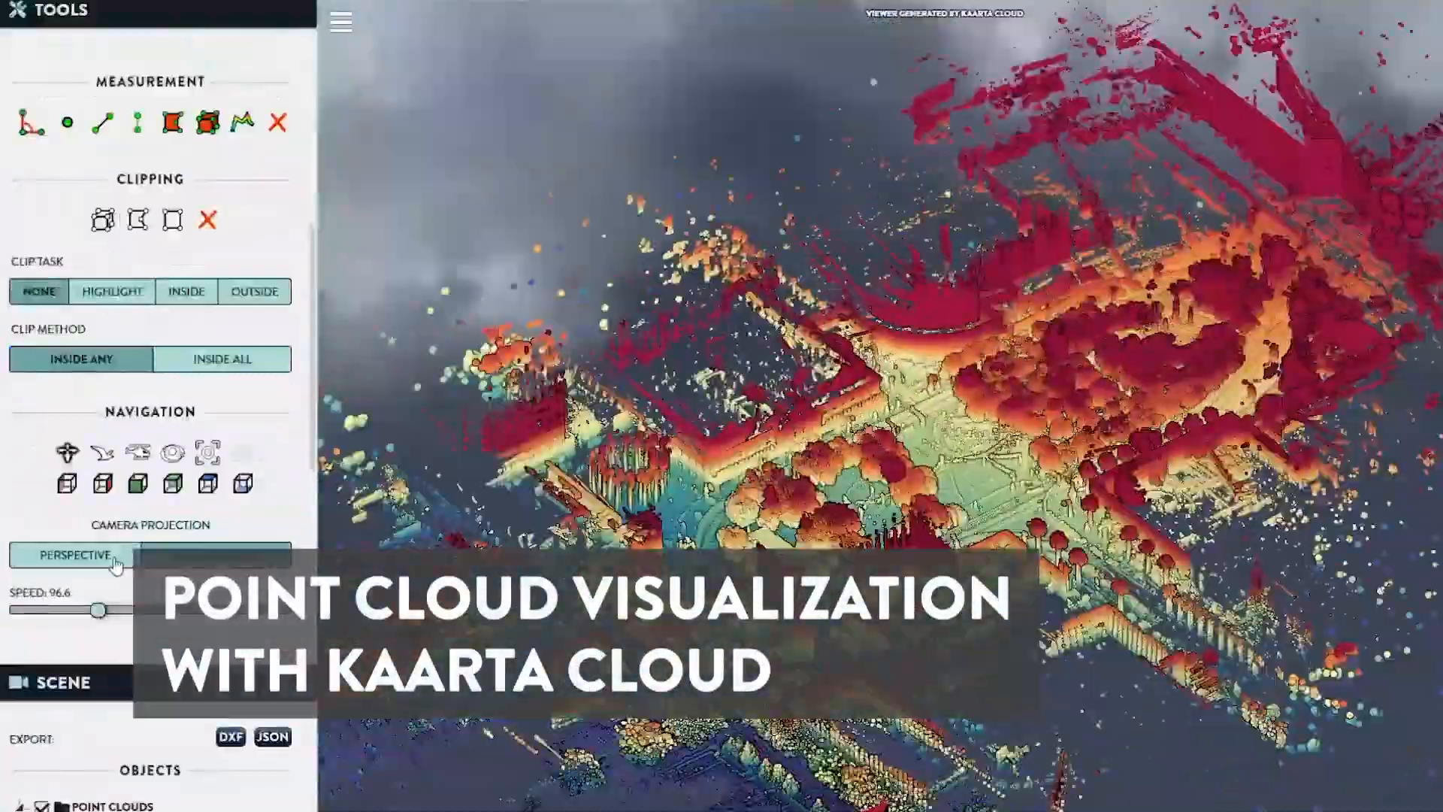
# - Set the camera projection to Perspective and change the point cloud's attribute to Intensity
pyautogui.click(75, 555)
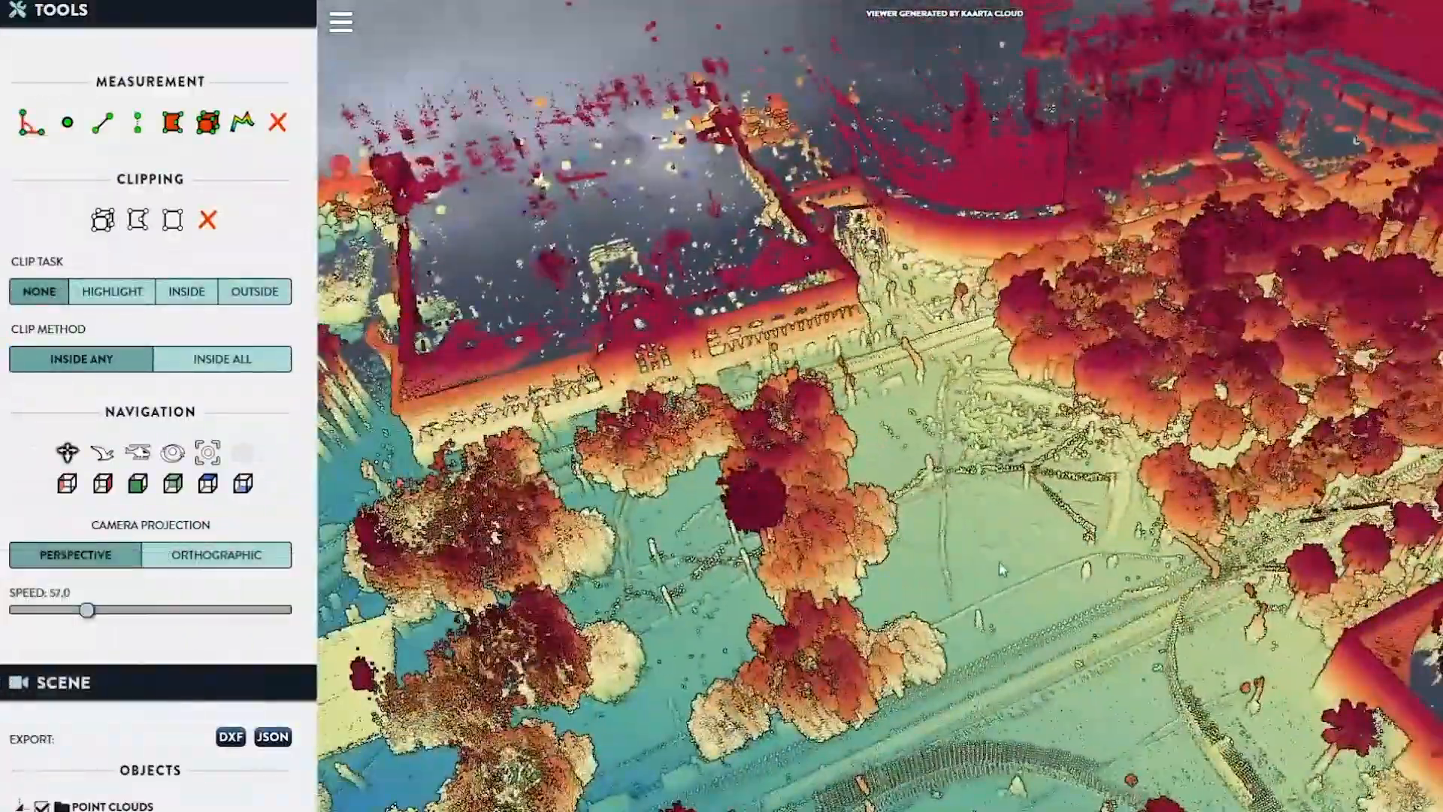
pyautogui.scroll(-5, 173, 467)
pyautogui.scroll(-5, 100, 509)
pyautogui.click(100, 509)
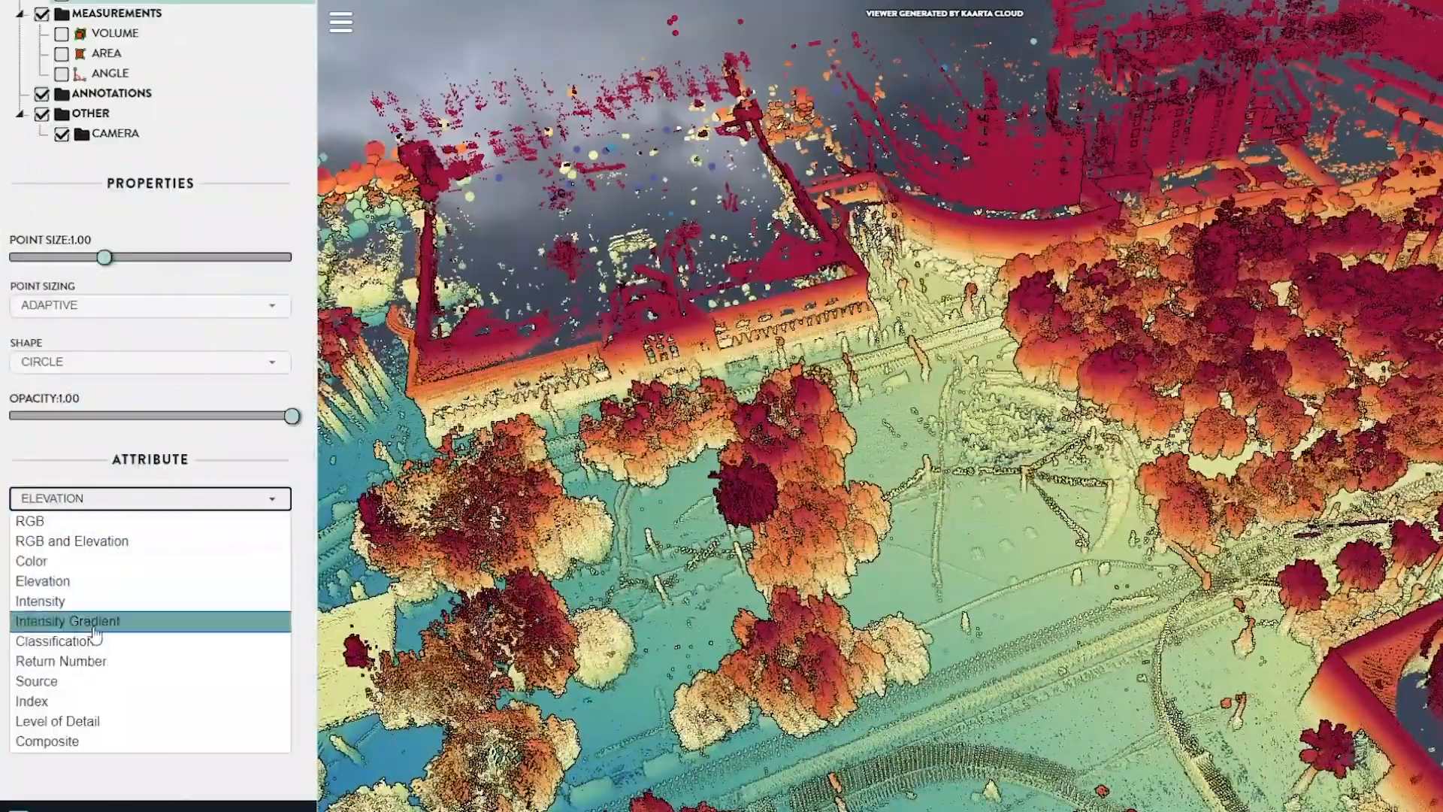
pyautogui.click(98, 599)
pyautogui.scroll(10, 268, 384)
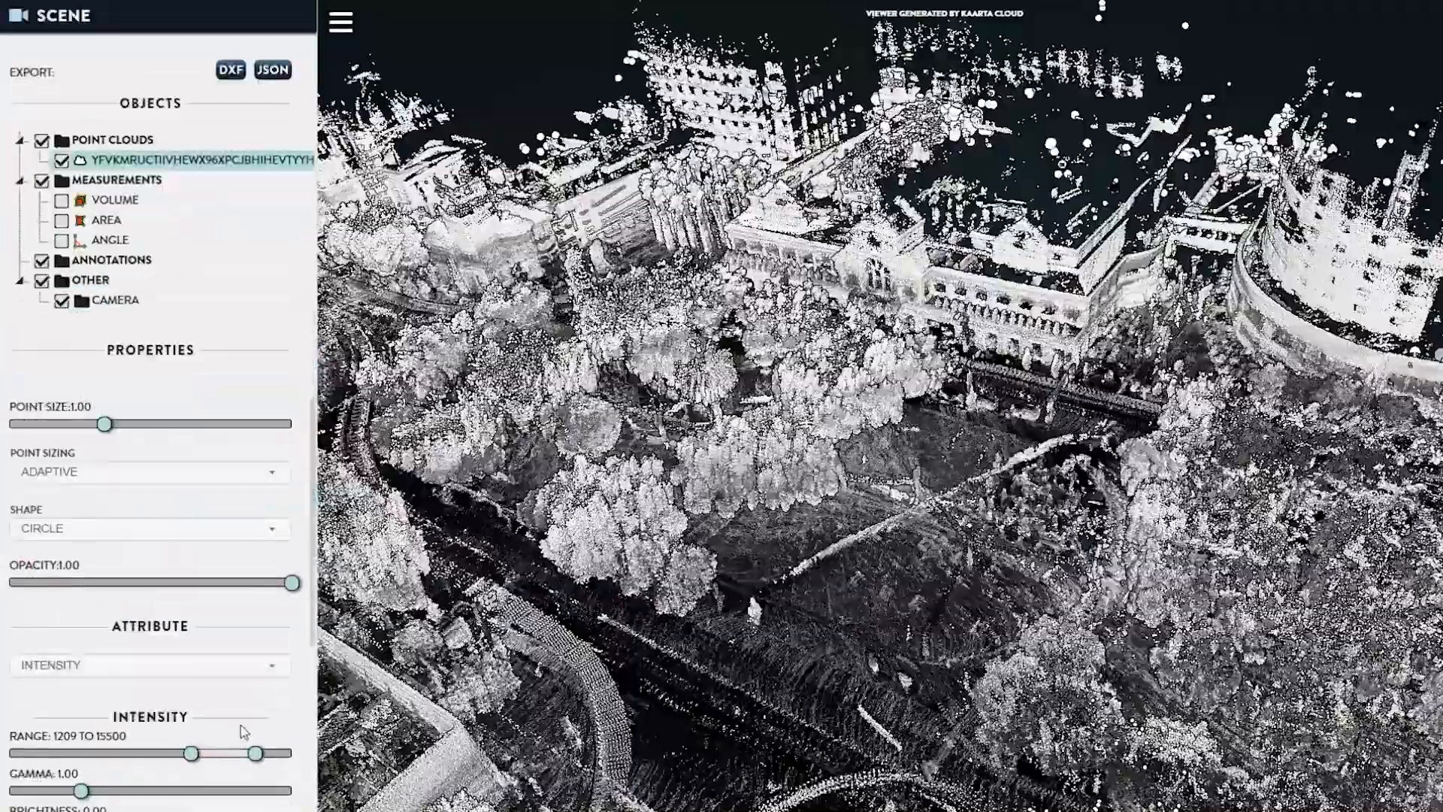
# - Set the intensity range of the point cloud to 54 to 4096
pyautogui.click(215, 667)
pyautogui.click(194, 768)
pyautogui.moveTo(191, 753); pyautogui.dragTo(112, 753)
pyautogui.moveTo(256, 753); pyautogui.dragTo(221, 751)
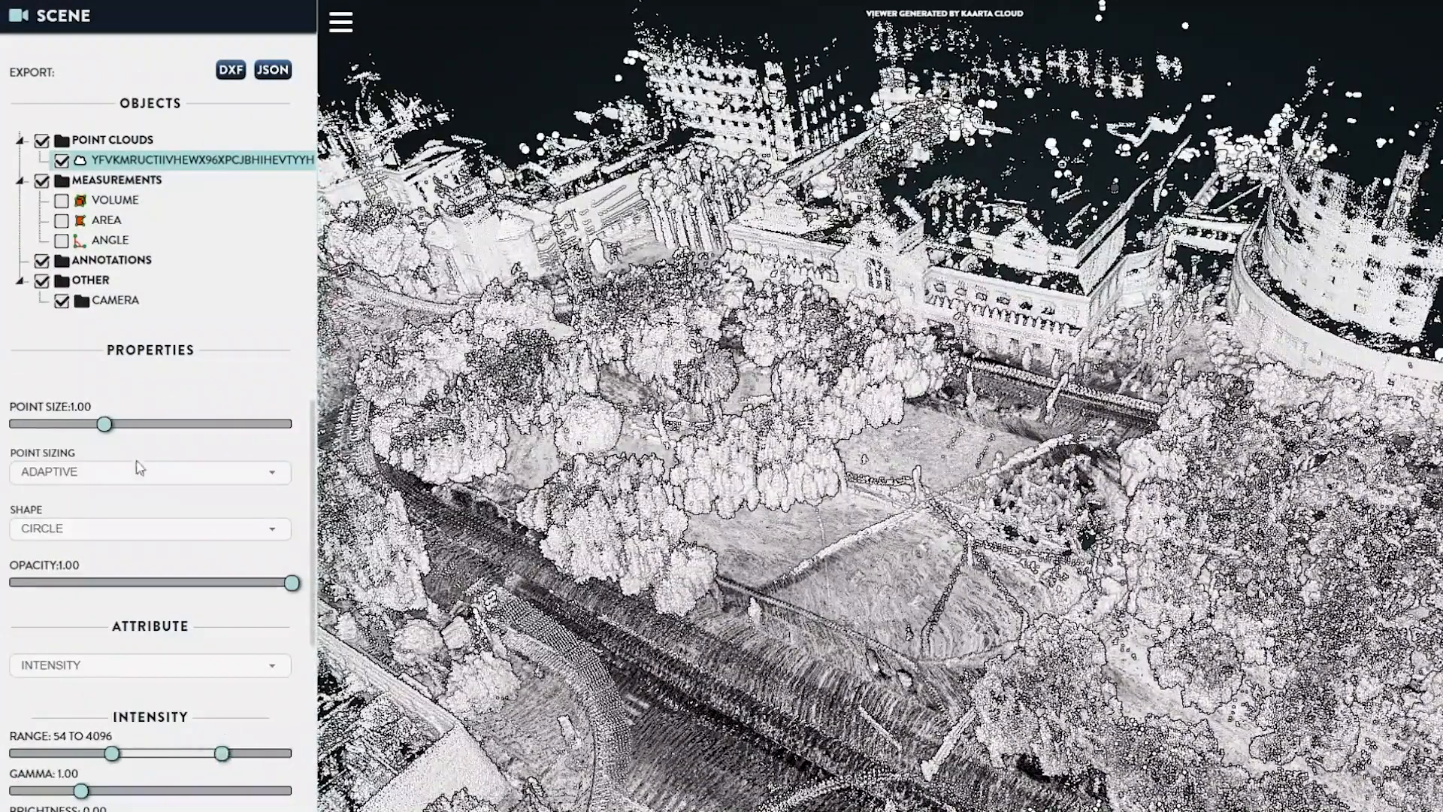
# - Try the solid Color attribute, switch the point cloud to Intensity Gradient and adjust its intensity range
pyautogui.click(150, 665)
pyautogui.click(76, 732)
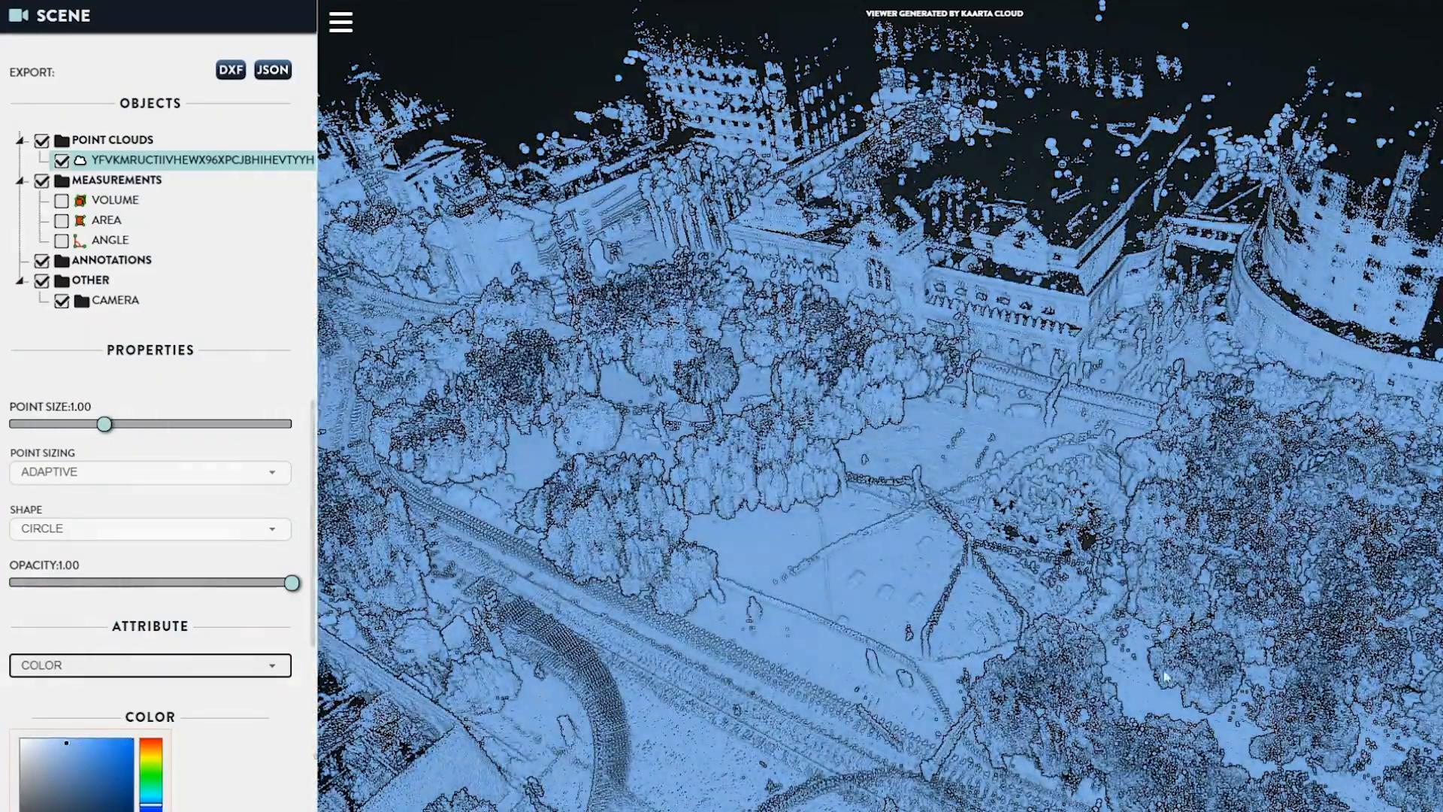
pyautogui.click(150, 665)
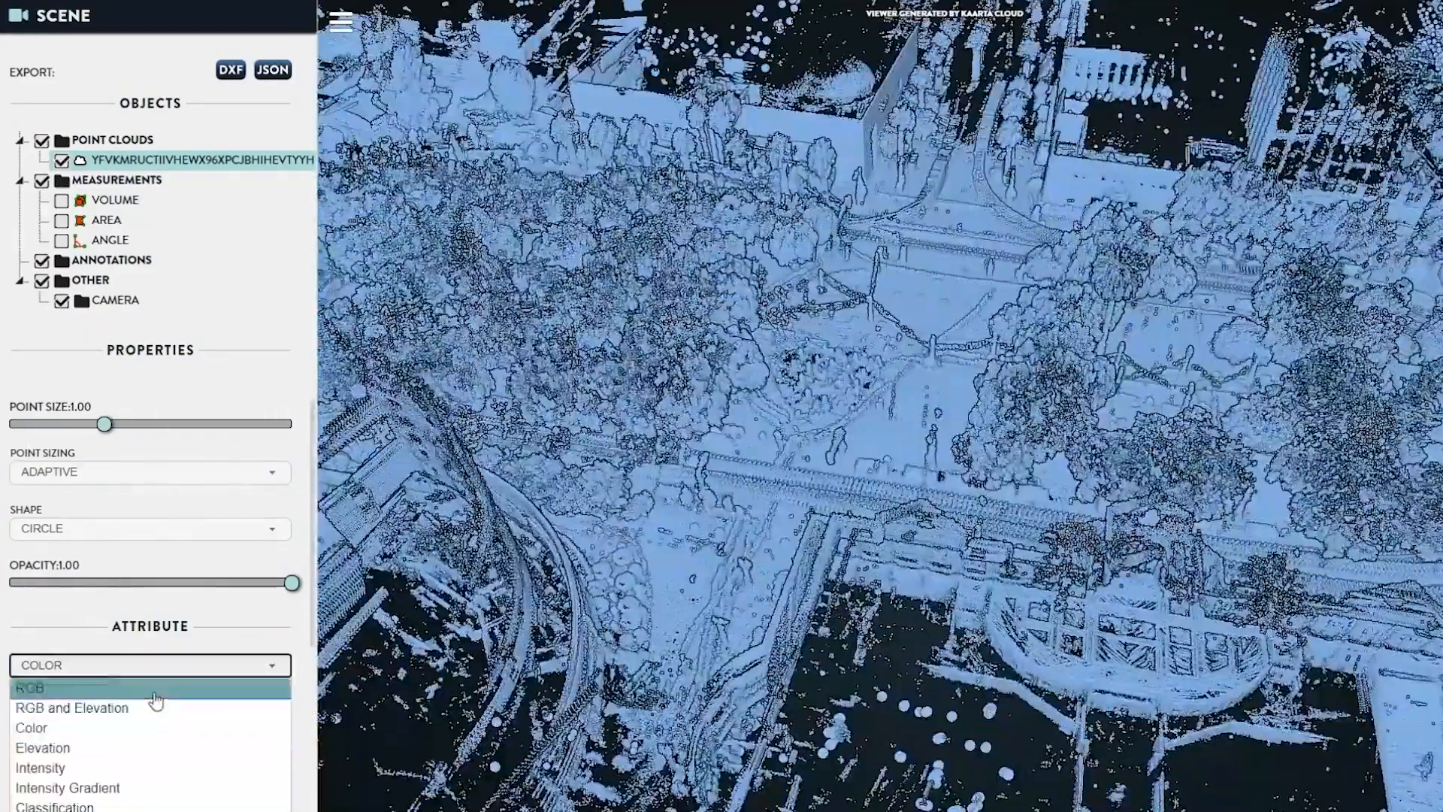
pyautogui.click(95, 789)
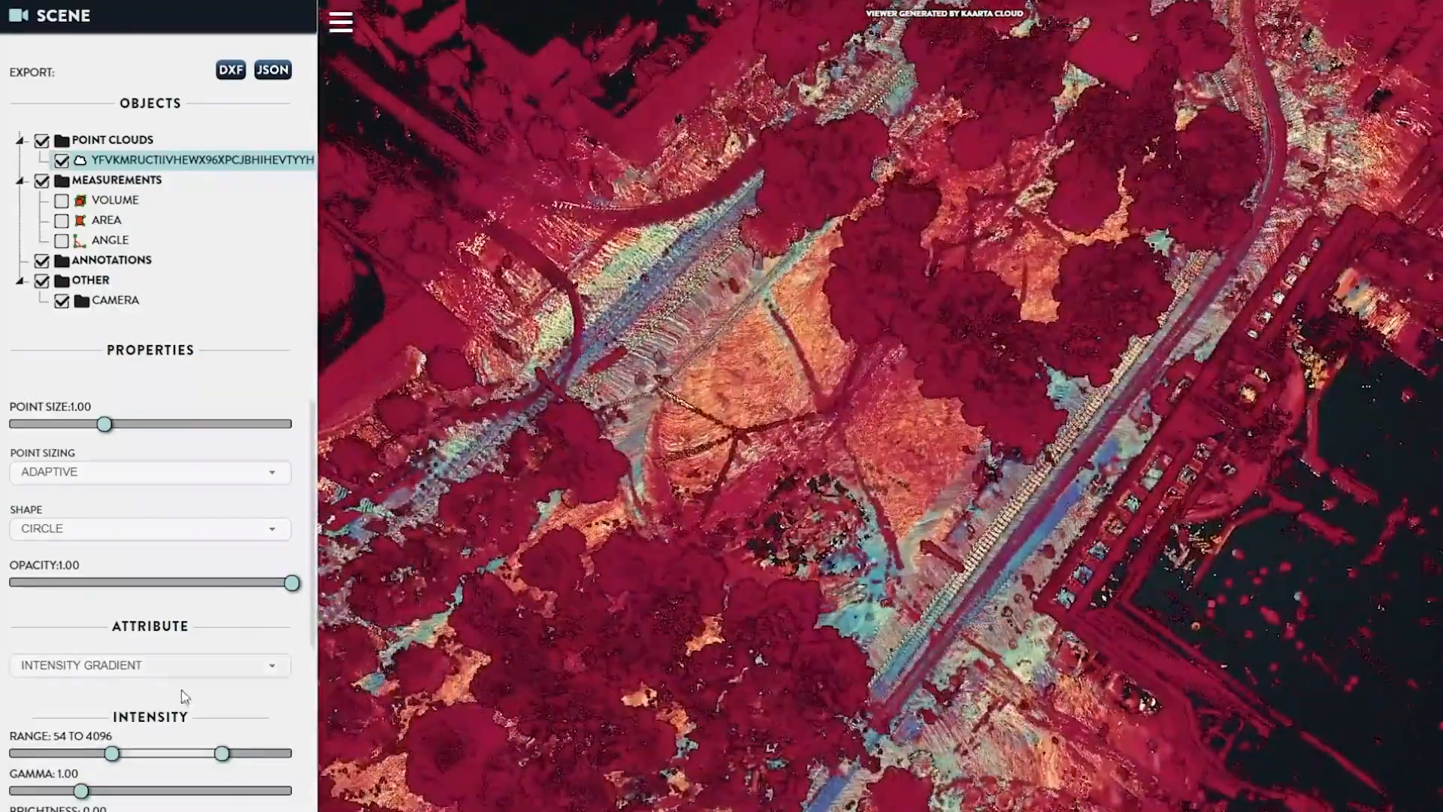
pyautogui.moveTo(221, 753); pyautogui.dragTo(264, 754)
pyautogui.moveTo(112, 754); pyautogui.dragTo(218, 753)
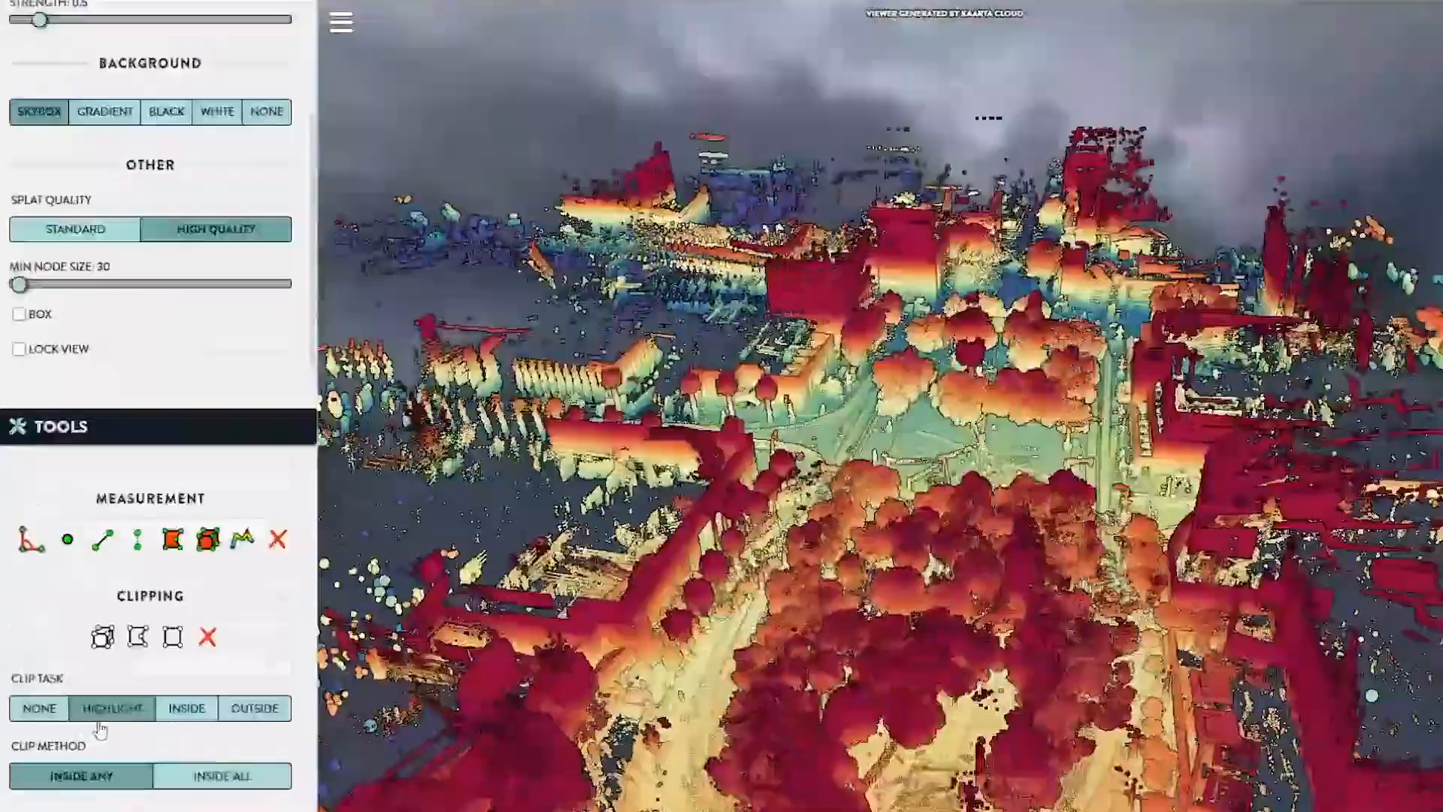
# - Place a clipping box volume over the park and set the clip task to Inside
pyautogui.click(103, 637)
pyautogui.moveTo(894, 691); pyautogui.dragTo(1177, 474)
pyautogui.moveTo(874, 411); pyautogui.dragTo(752, 406)
pyautogui.click(199, 716)
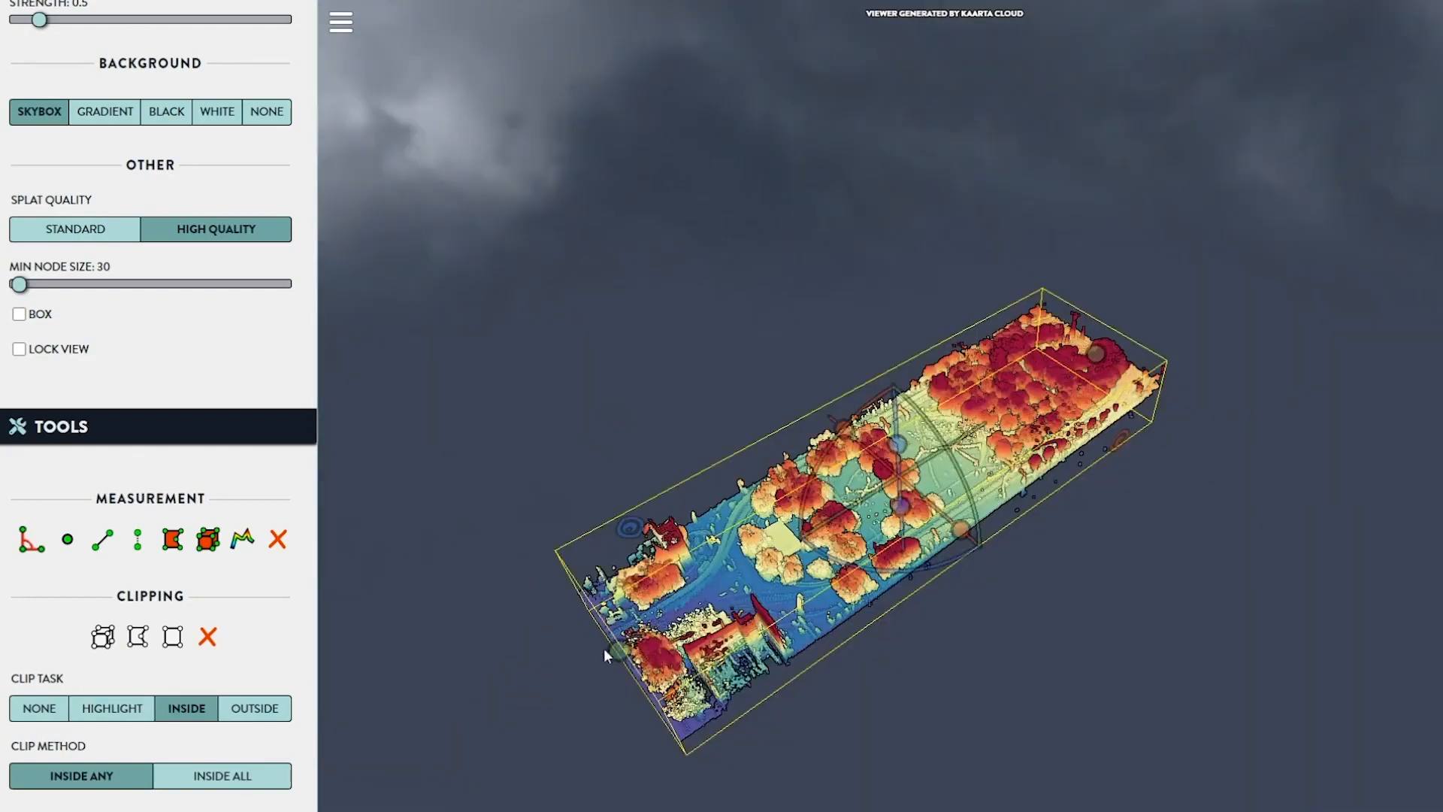
# - Adjust the ends of the clipping box to fit the park section
pyautogui.moveTo(601, 654); pyautogui.dragTo(760, 622)
pyautogui.moveTo(1131, 352); pyautogui.dragTo(1161, 329)
pyautogui.moveTo(1074, 574); pyautogui.dragTo(1305, 588)
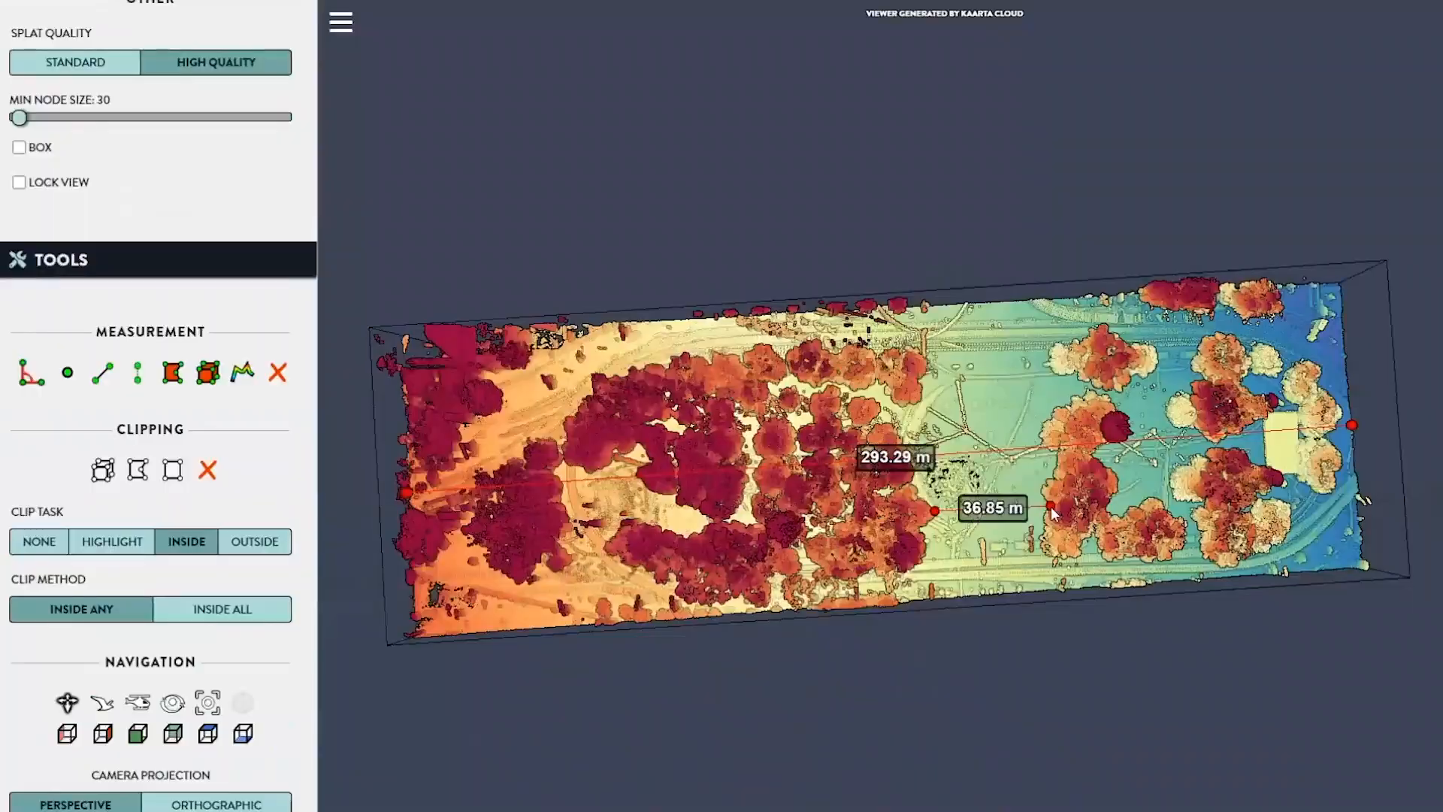
# - Measure the distance across the clearing between the tree groups and the area of the clipped park section
pyautogui.click(1050, 504)
pyautogui.rightClick(984, 595)
pyautogui.click(166, 370)
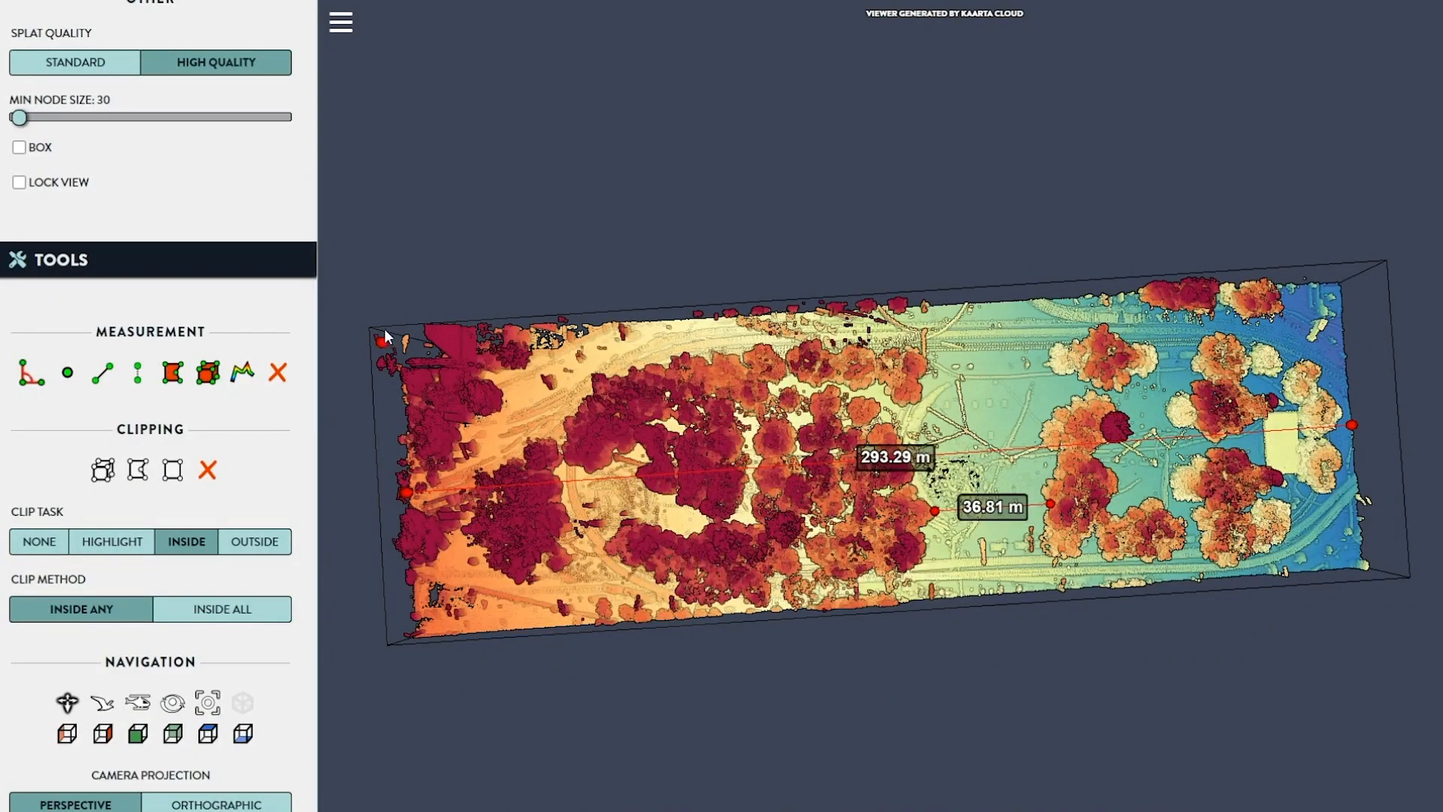
pyautogui.click(405, 350)
pyautogui.click(417, 637)
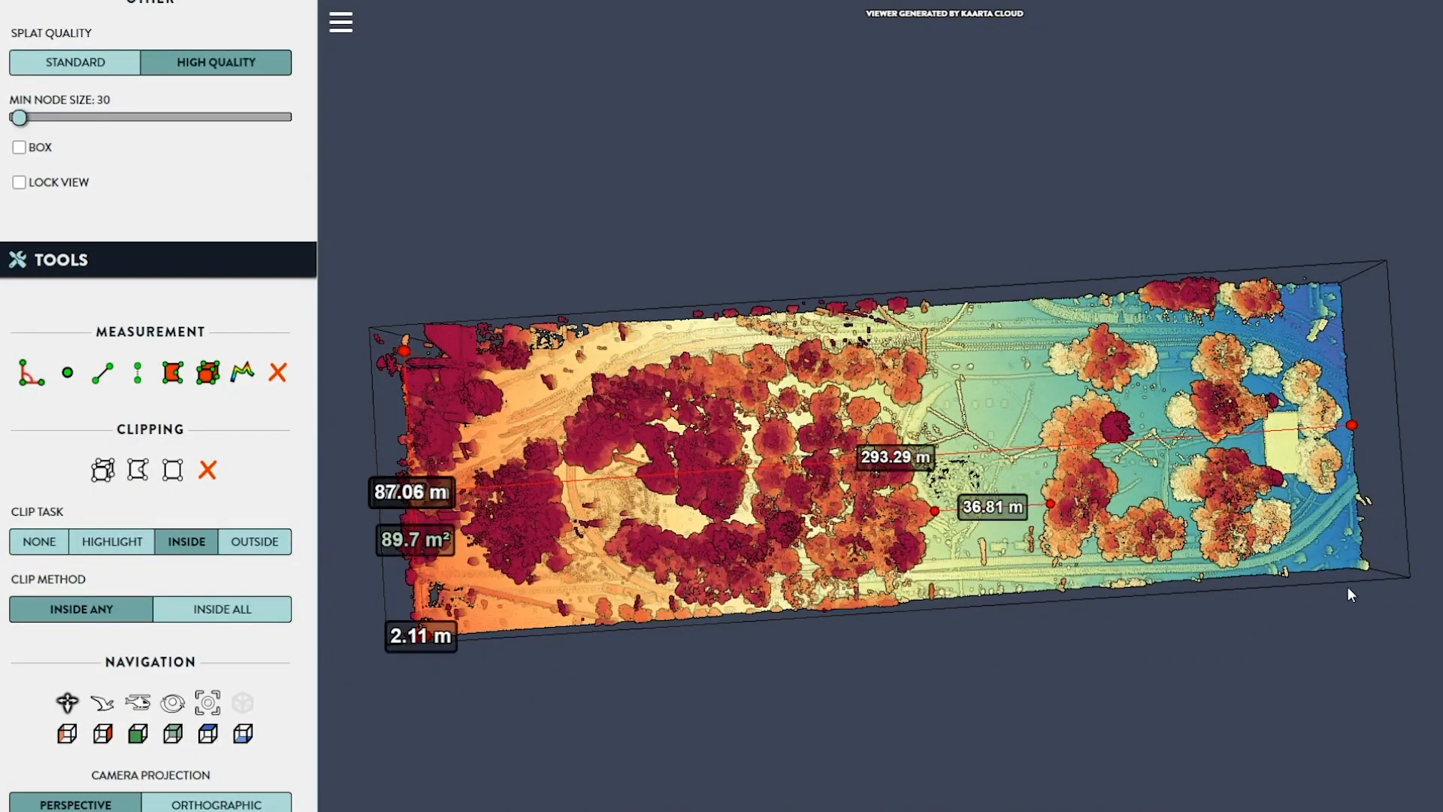
pyautogui.click(1368, 566)
pyautogui.click(1352, 457)
pyautogui.rightClick(1345, 280)
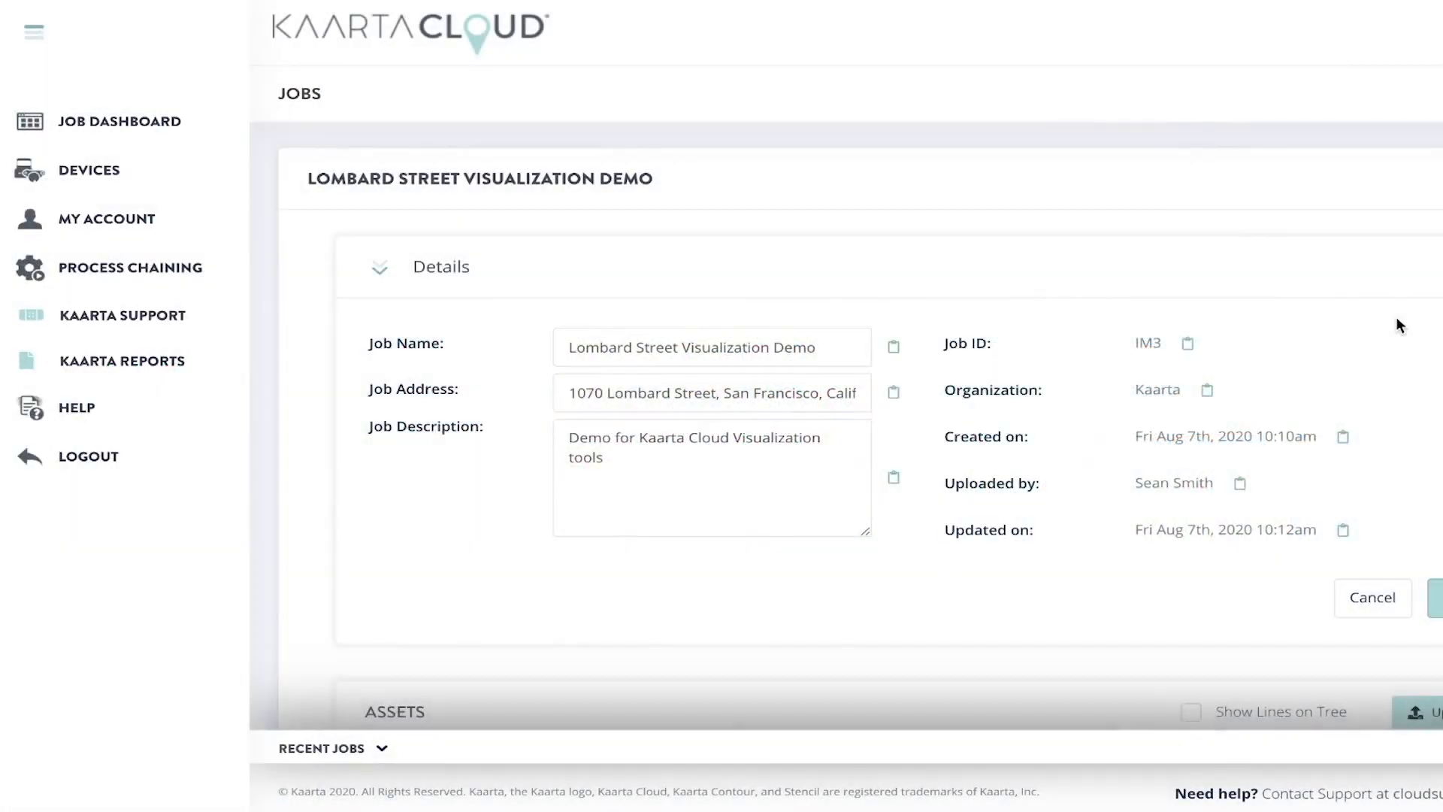
# - Upload Lombard_Short_RP_CL_PF_FL.zip to the assets of the Lombard Street Visualization Demo job
pyautogui.scroll(-1, 1396, 318)
pyautogui.scroll(-3, 1129, 455)
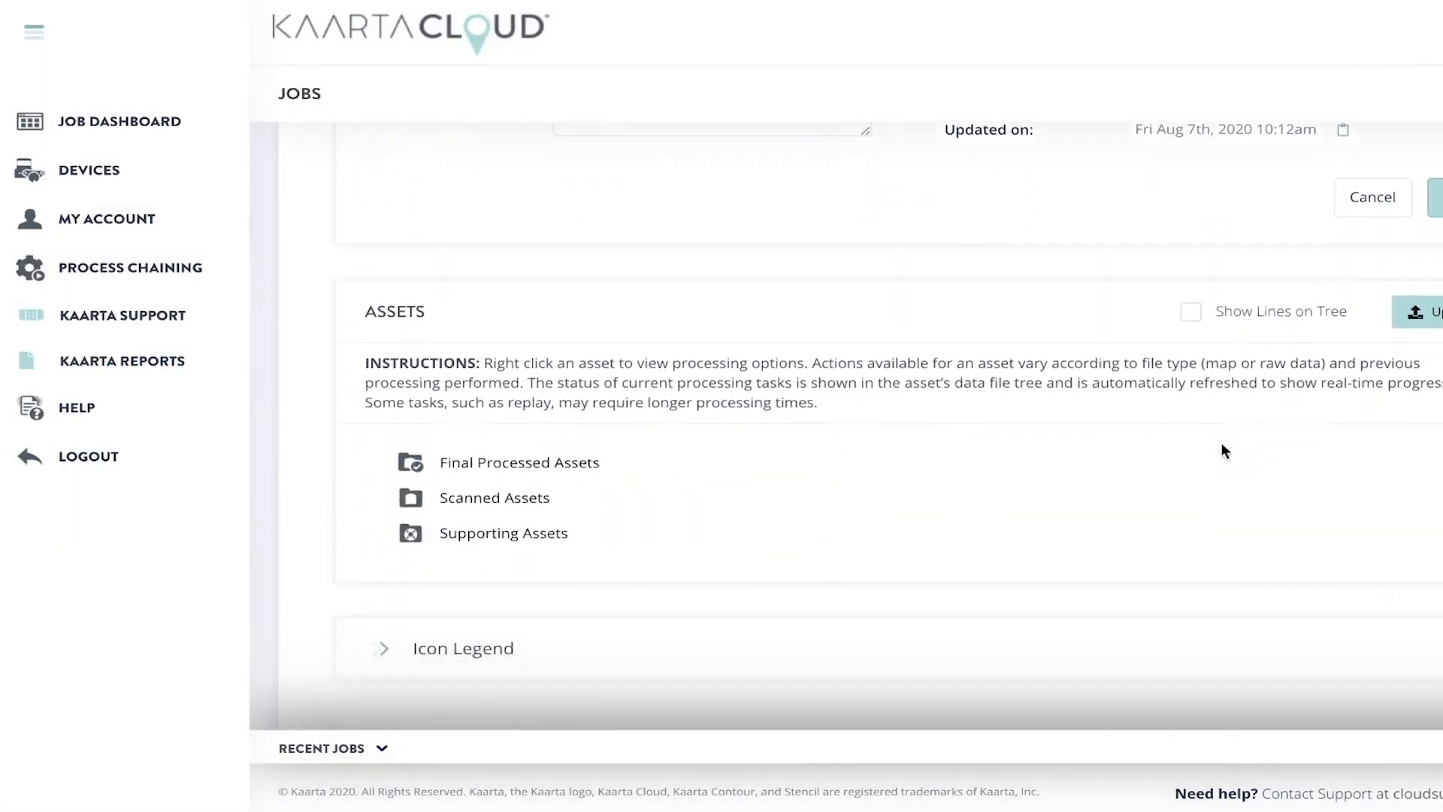
pyautogui.click(1416, 263)
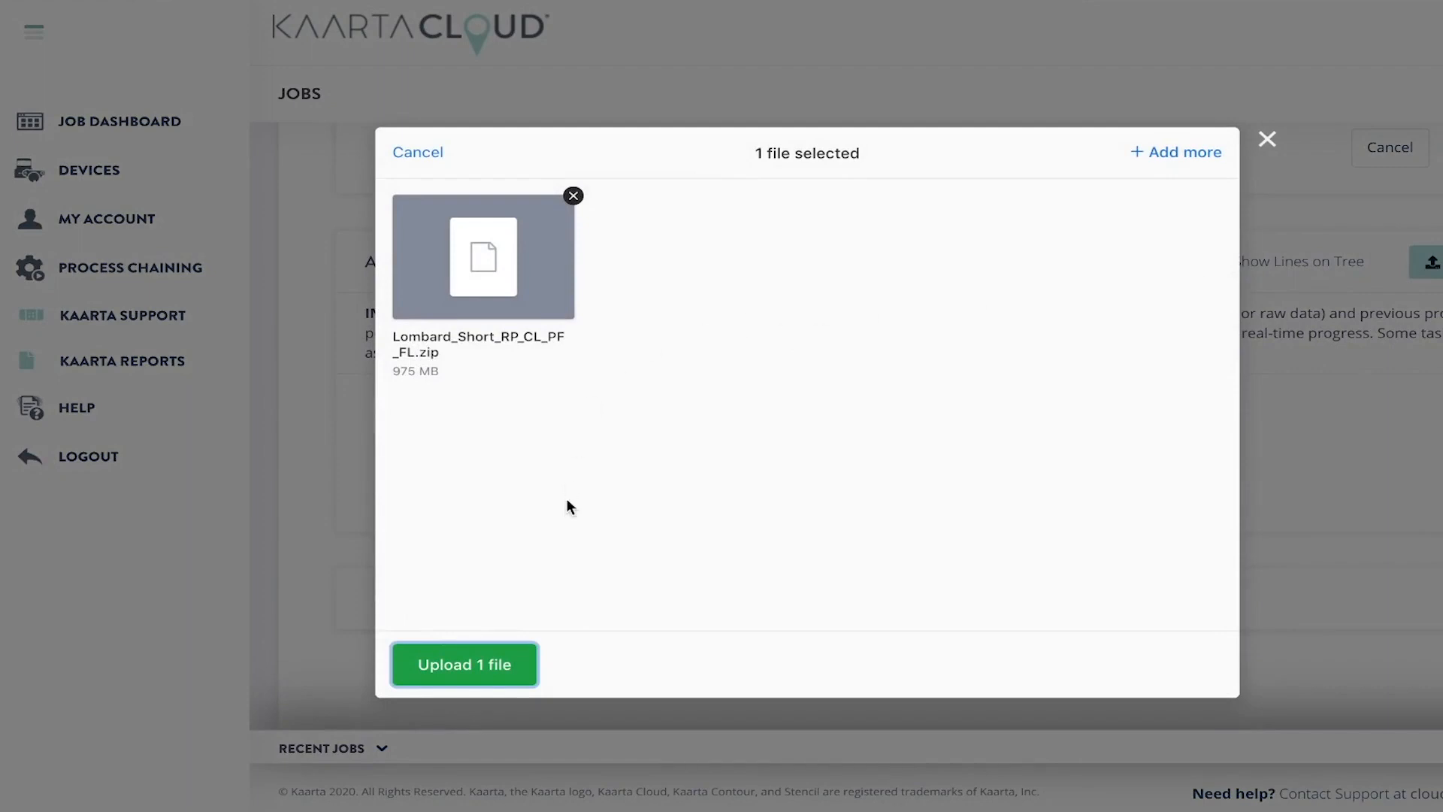
pyautogui.click(508, 664)
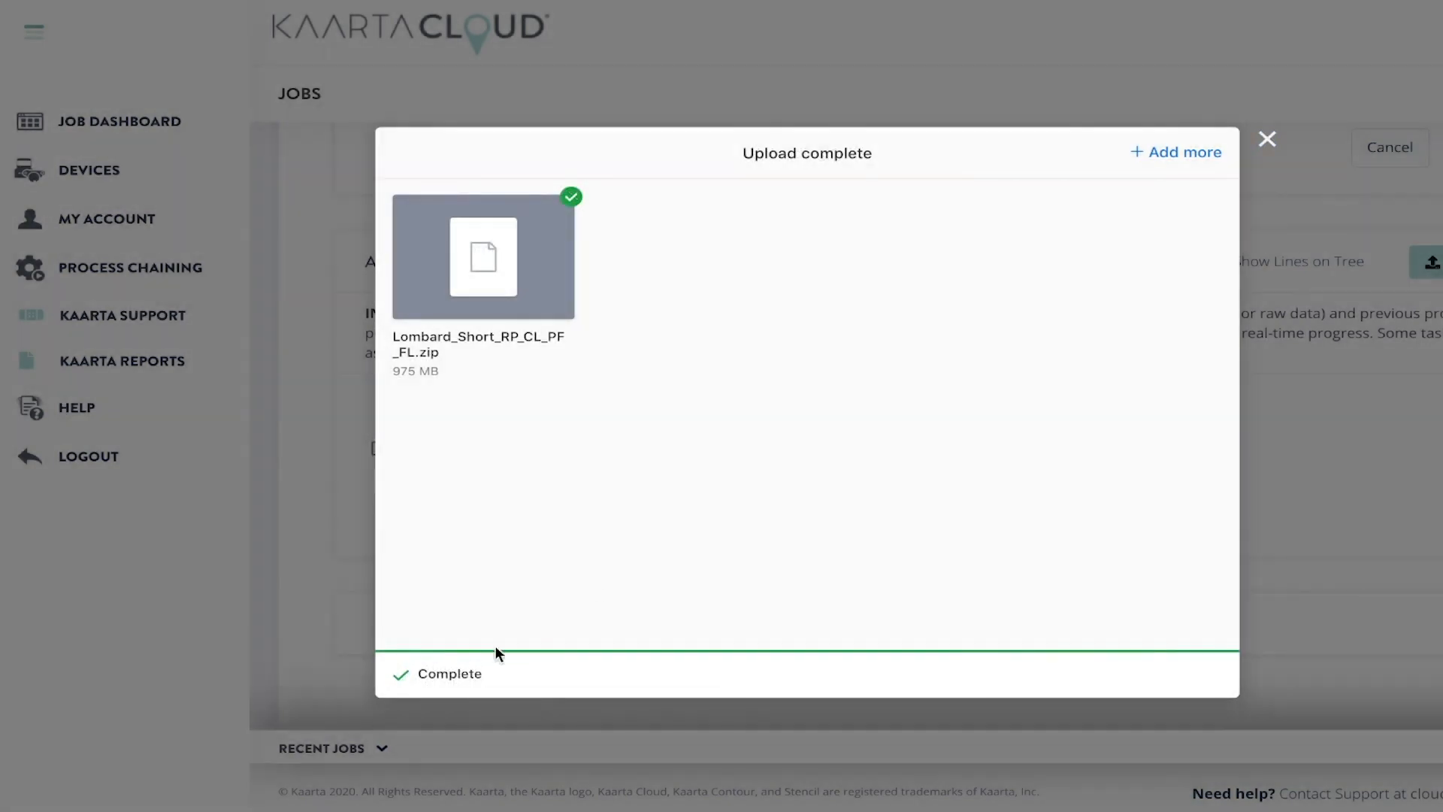
pyautogui.click(1278, 140)
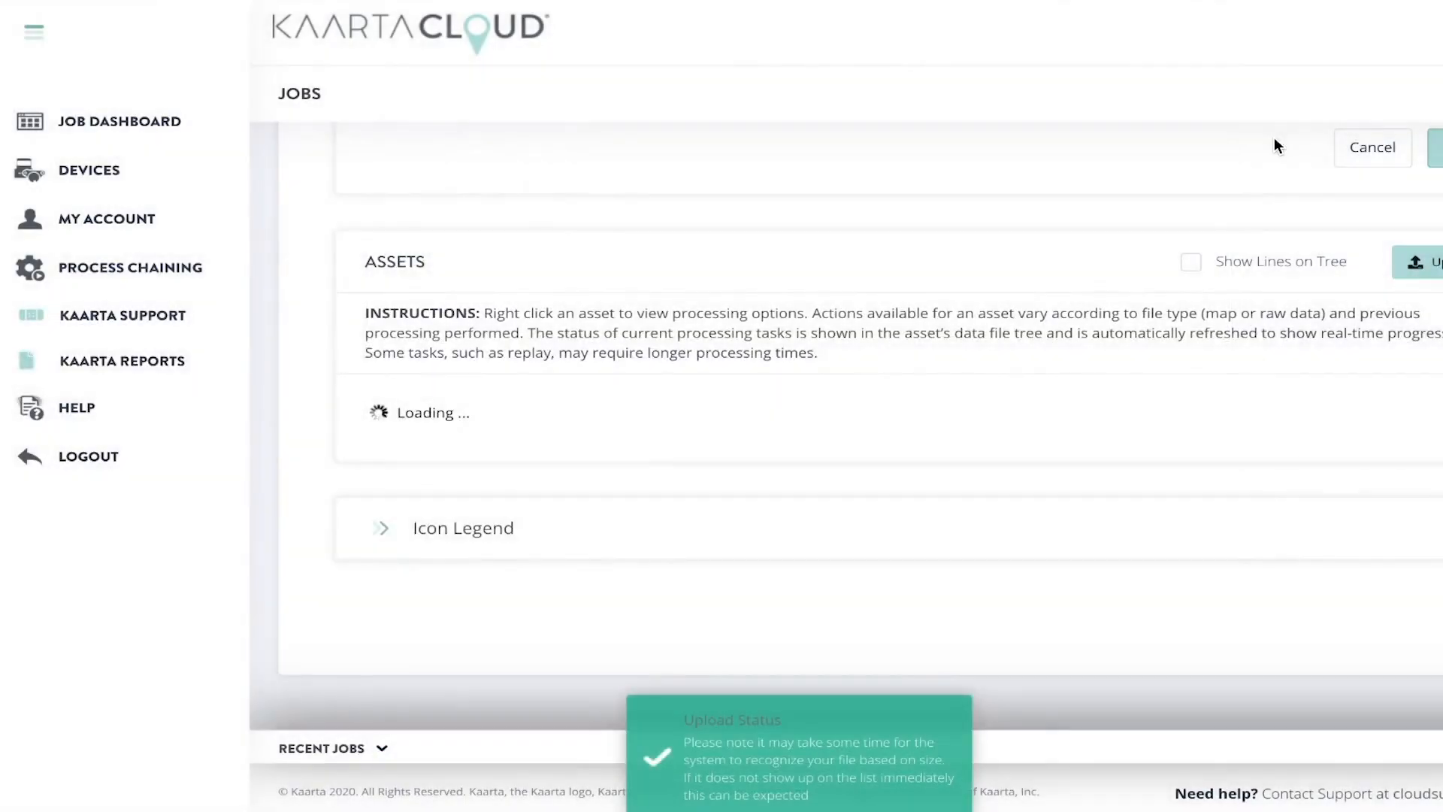
pyautogui.click(783, 762)
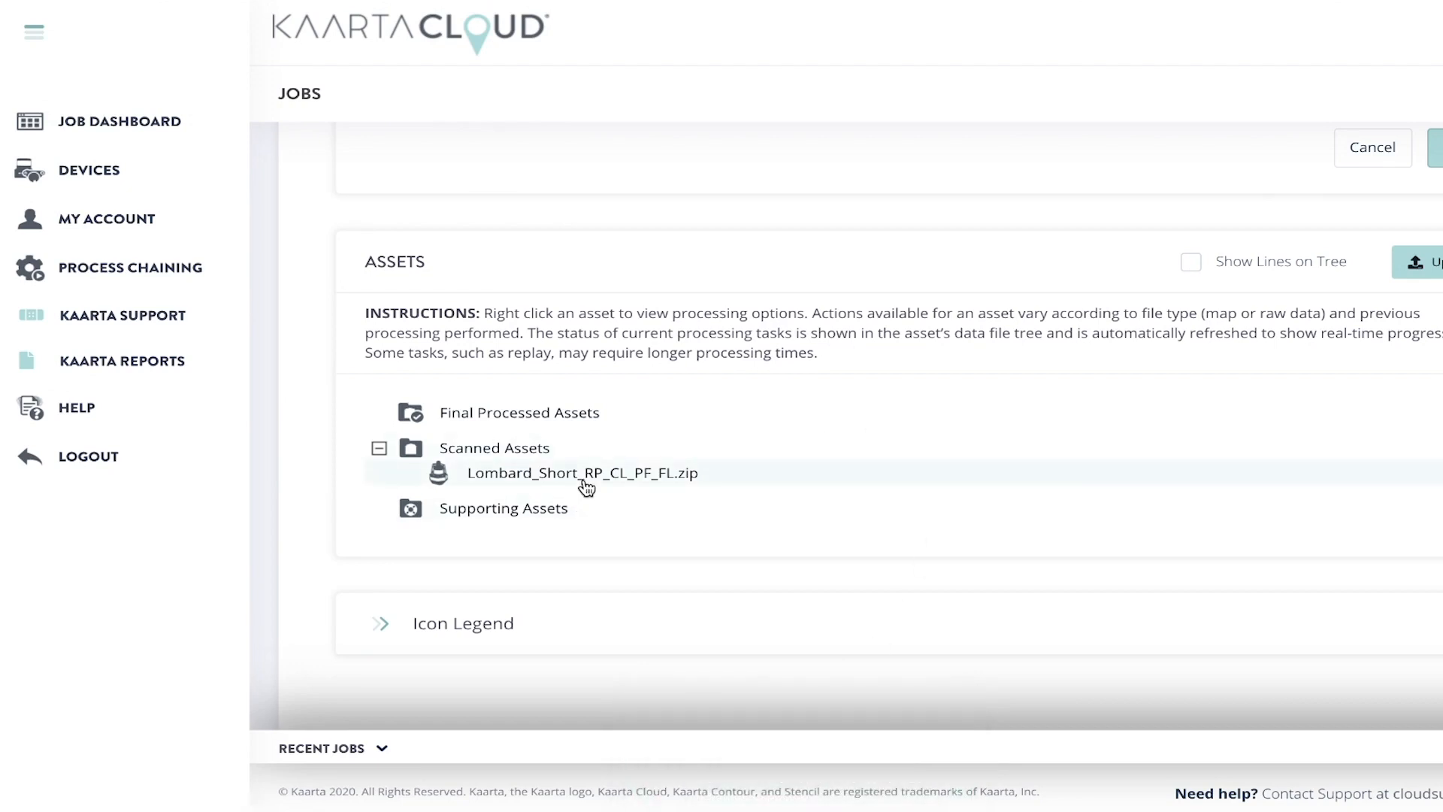
# - Run the Visualize process on the scanned asset Lombard_Short_RP_CL_PF_FL.zip and open the result in the web viewer
pyautogui.rightClick(678, 475)
pyautogui.moveTo(578, 556)
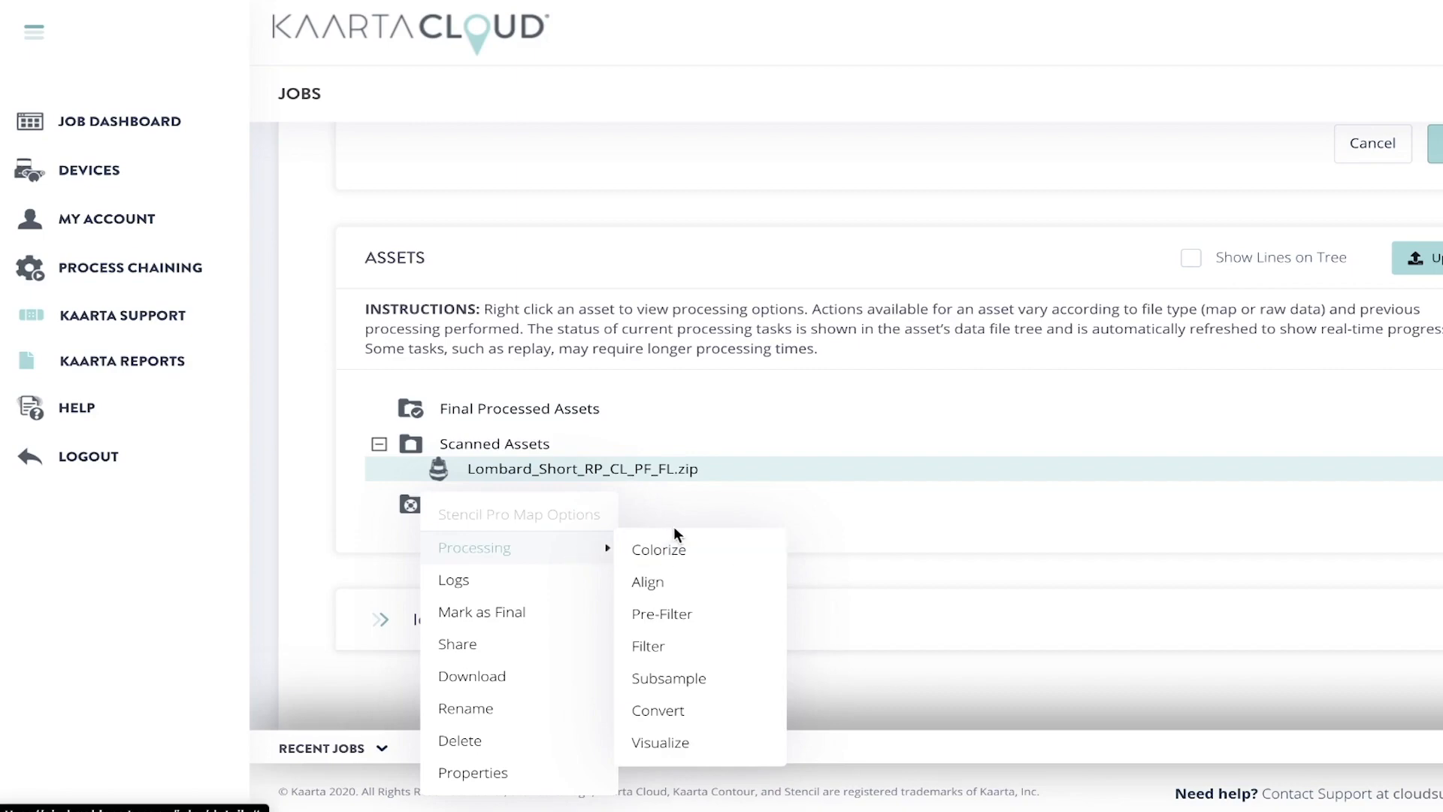
pyautogui.click(669, 744)
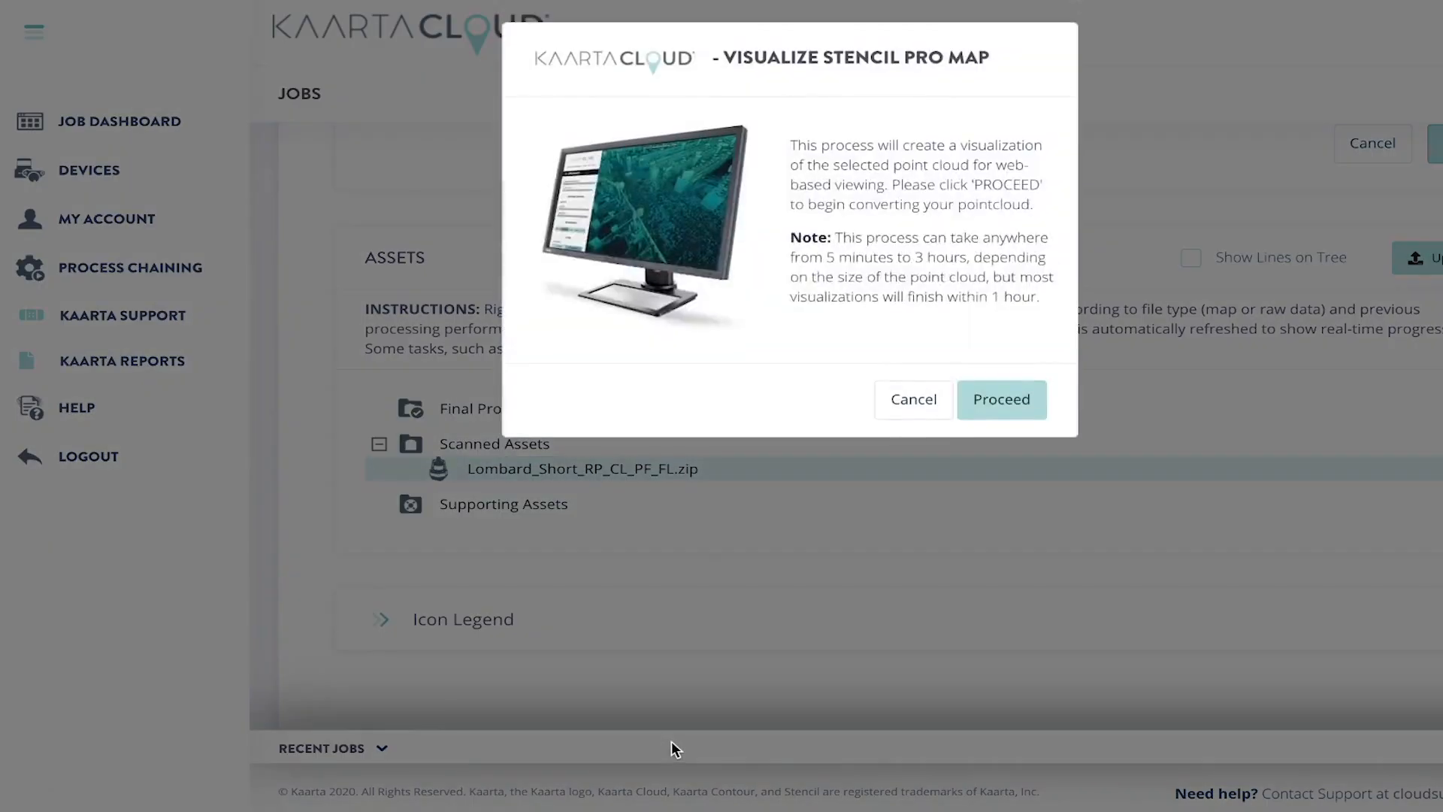
pyautogui.click(981, 417)
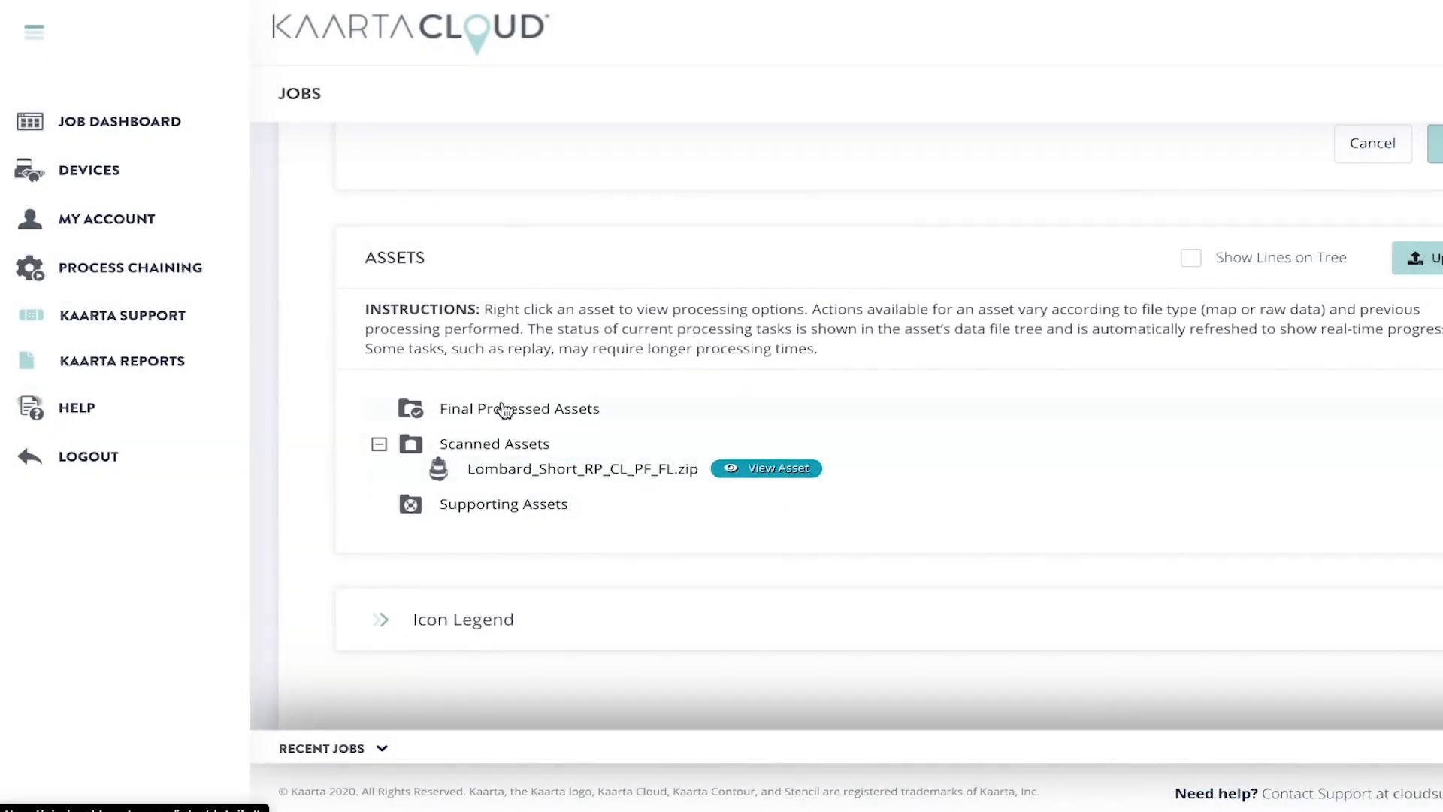
pyautogui.click(779, 469)
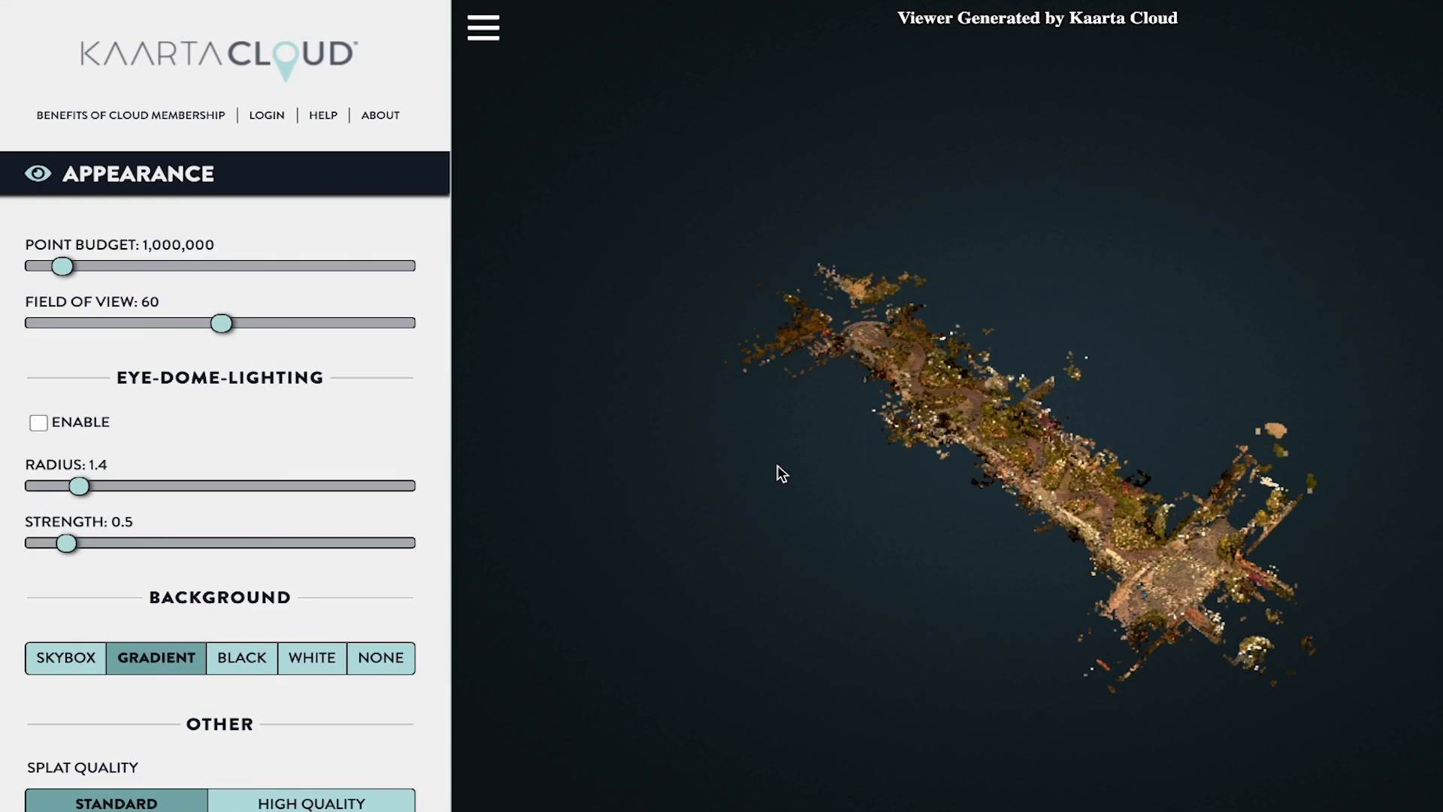
# - Frame the brick building and parked car closely and raise the point budget to 4,849,000
pyautogui.moveTo(1070, 462); pyautogui.dragTo(1139, 393)
pyautogui.scroll(3, 1002, 457)
pyautogui.scroll(6, 1002, 457)
pyautogui.moveTo(62, 266); pyautogui.dragTo(441, 260)
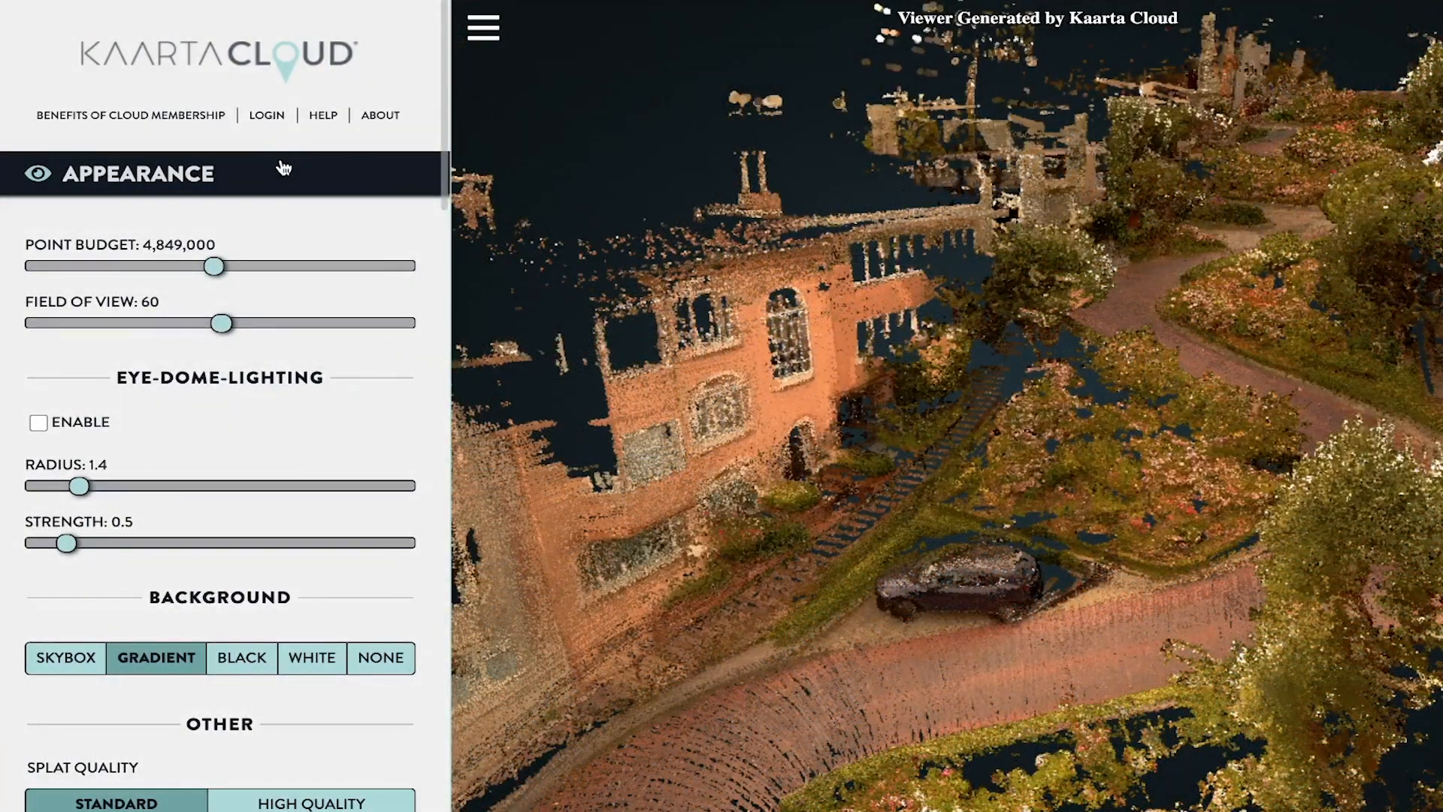
# - Collapse the Appearance and Tools sections and reopen Appearance
pyautogui.click(282, 169)
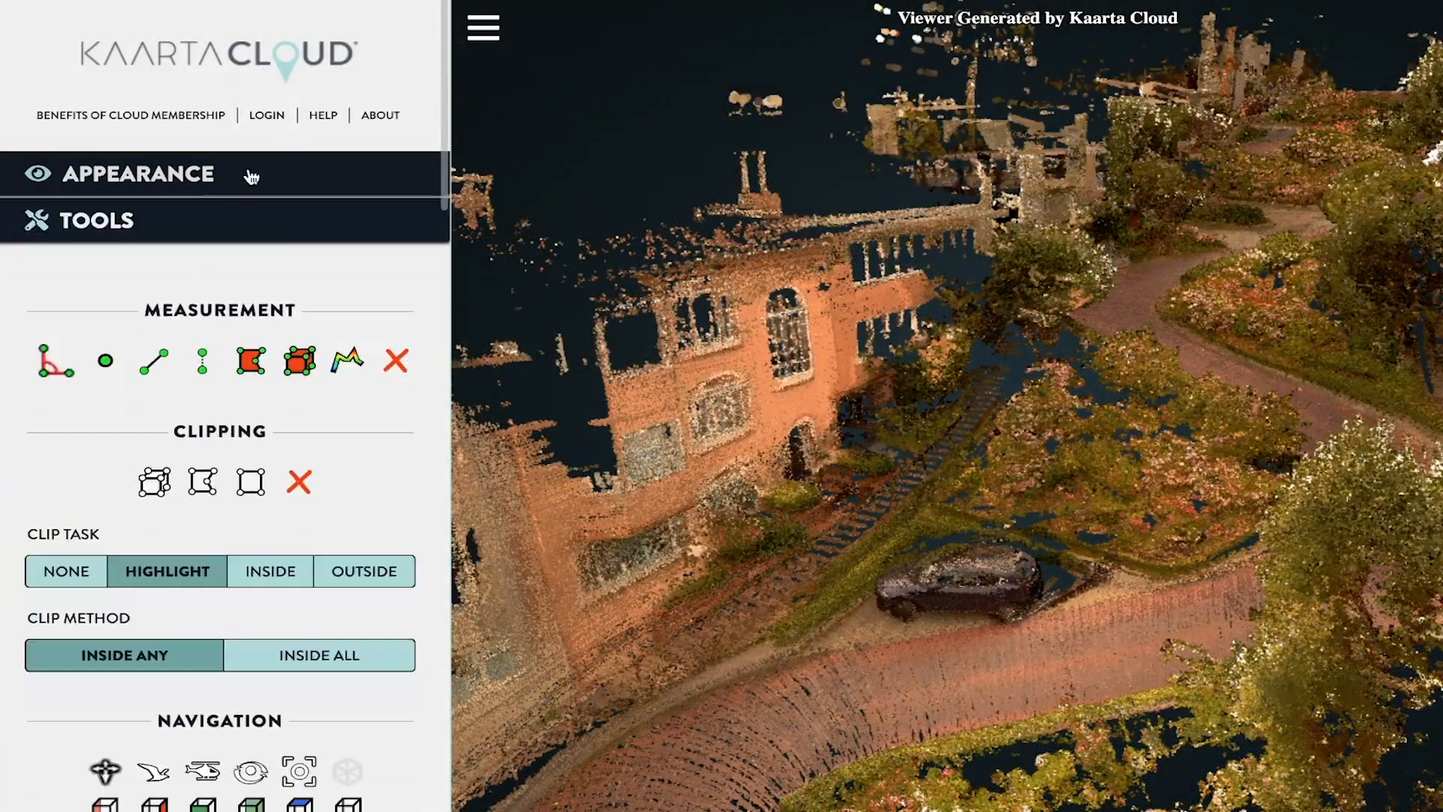
pyautogui.click(200, 214)
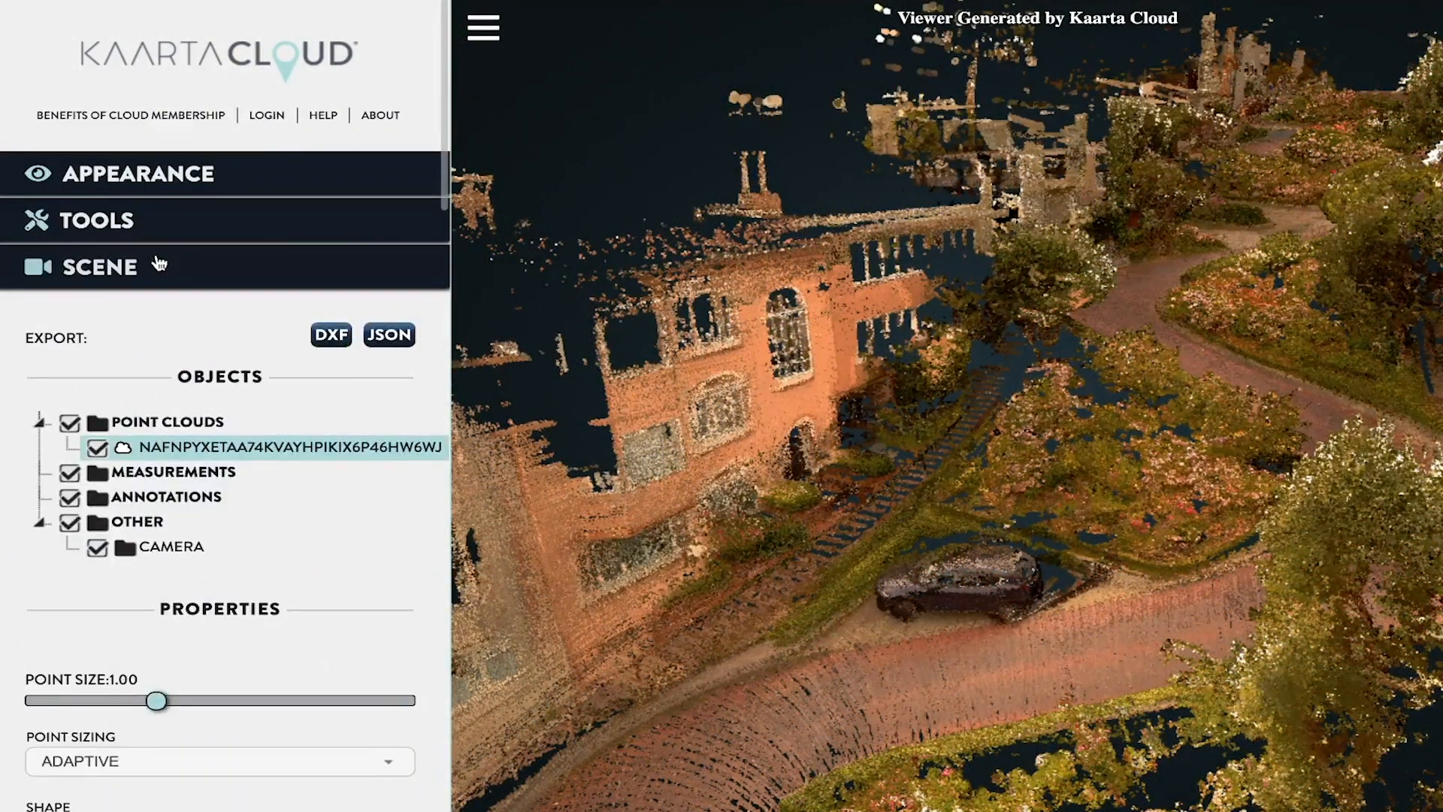
pyautogui.click(193, 177)
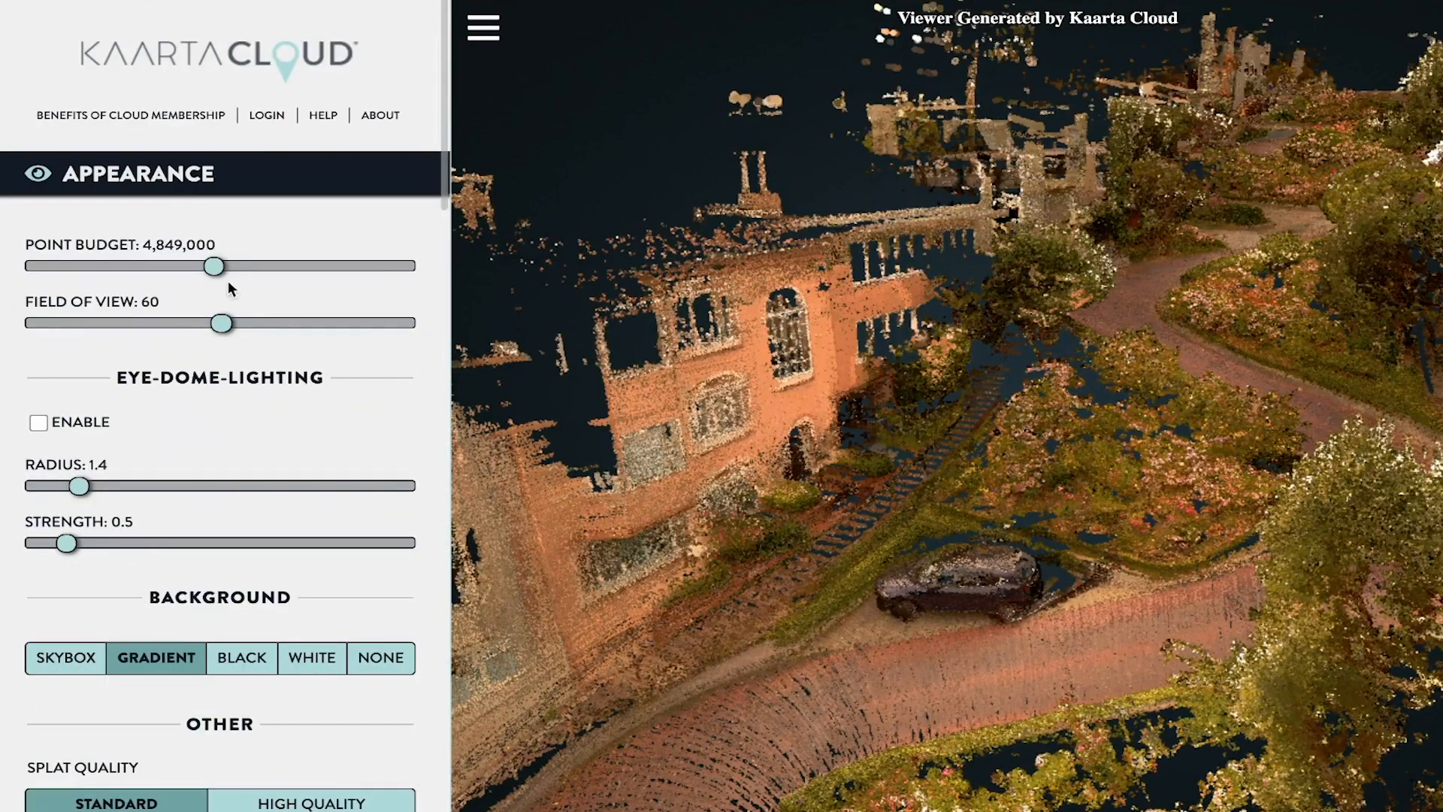
# - Set the point budget to 6,077,000 and the field of view to 72, and enable eye-dome lighting
pyautogui.moveTo(209, 264); pyautogui.dragTo(262, 266)
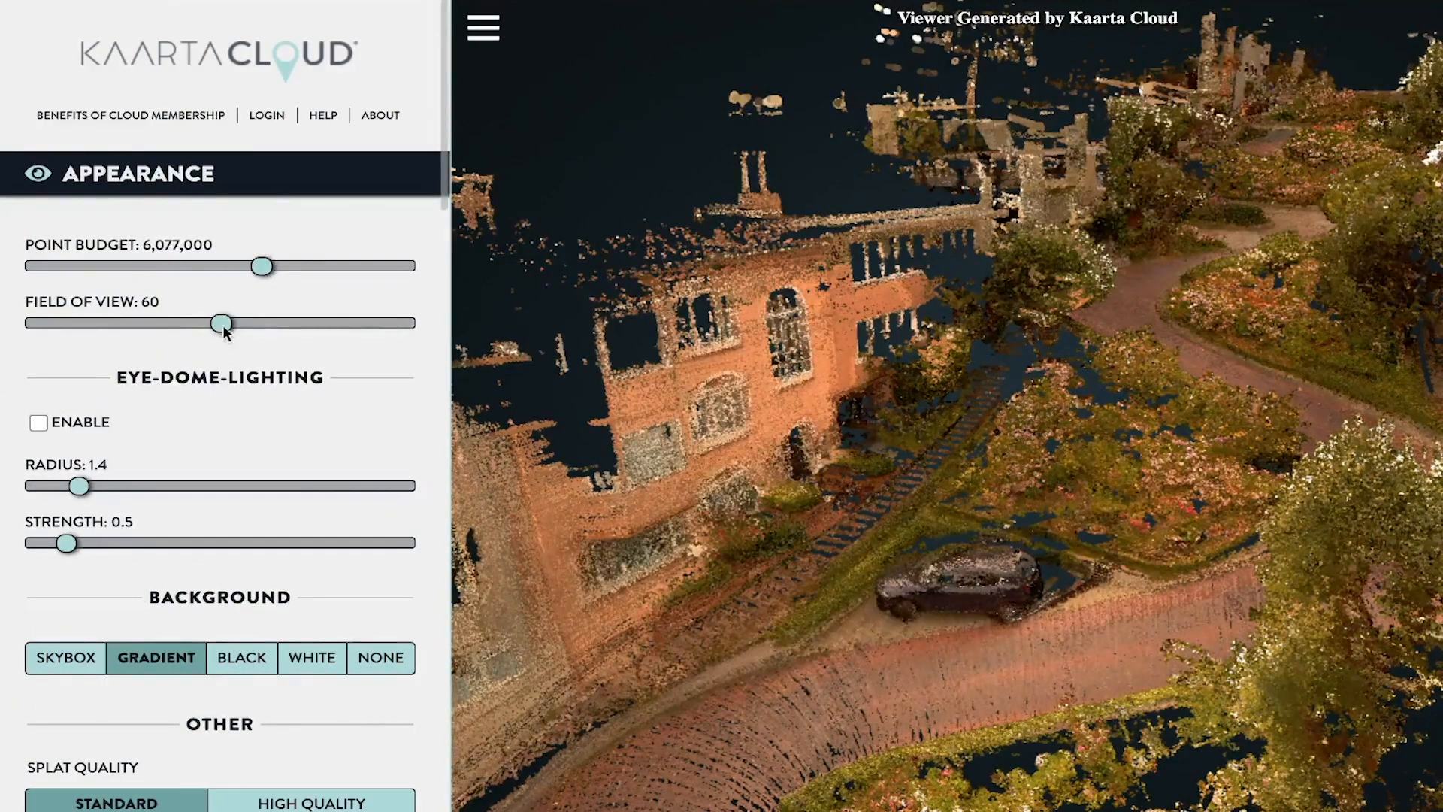
pyautogui.moveTo(221, 322); pyautogui.dragTo(279, 323)
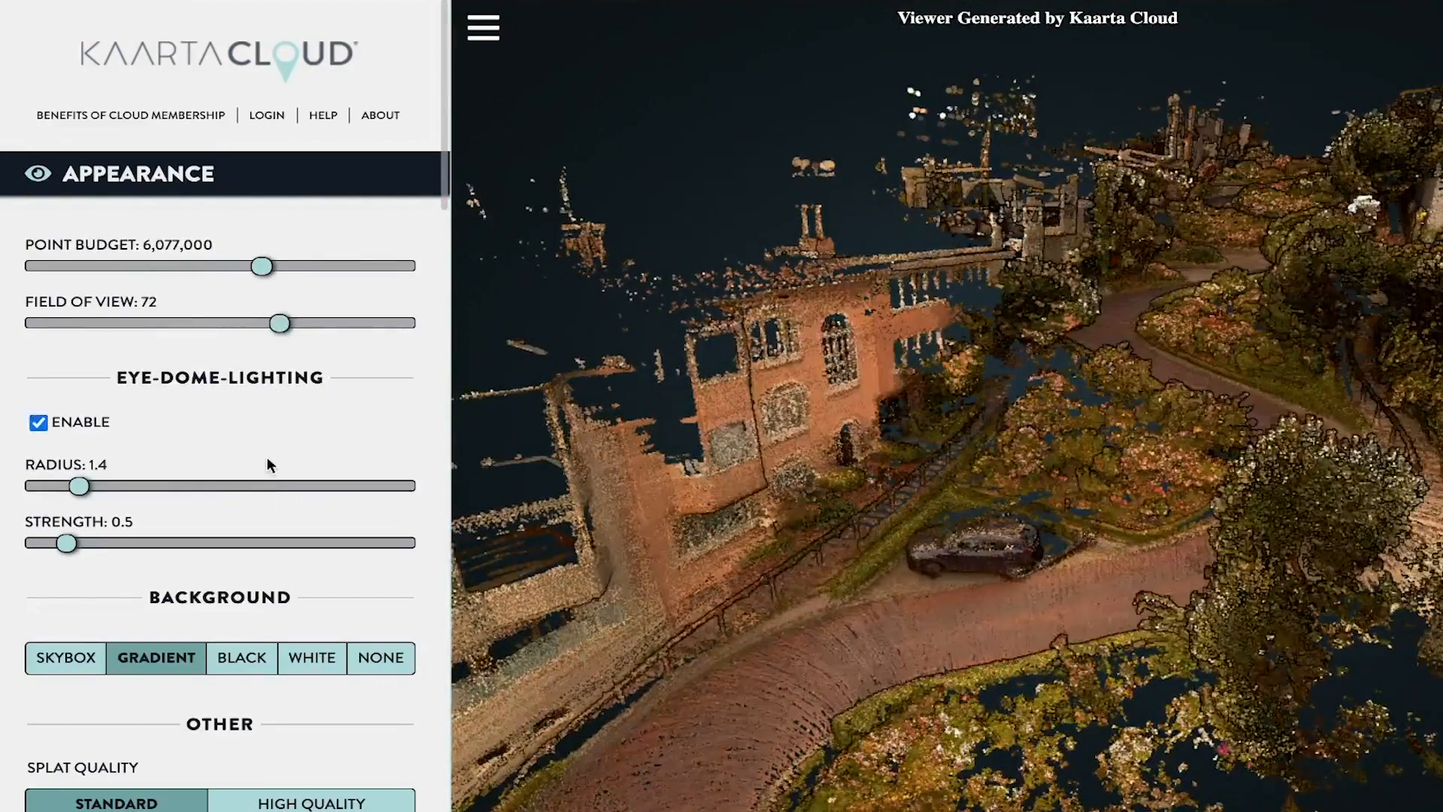
# - Try the Black background and set the viewer background to Skybox
pyautogui.scroll(-6, 267, 457)
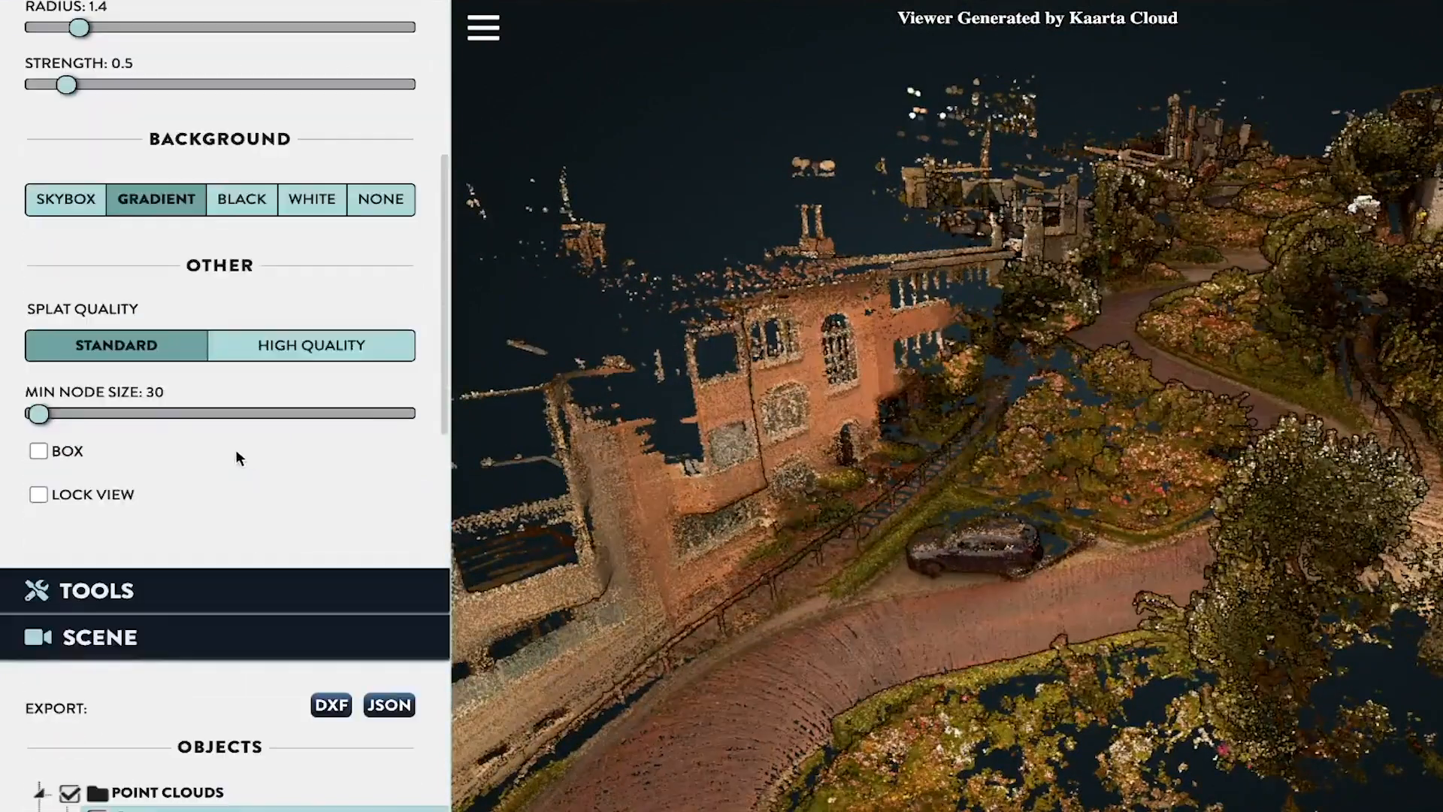
pyautogui.click(269, 208)
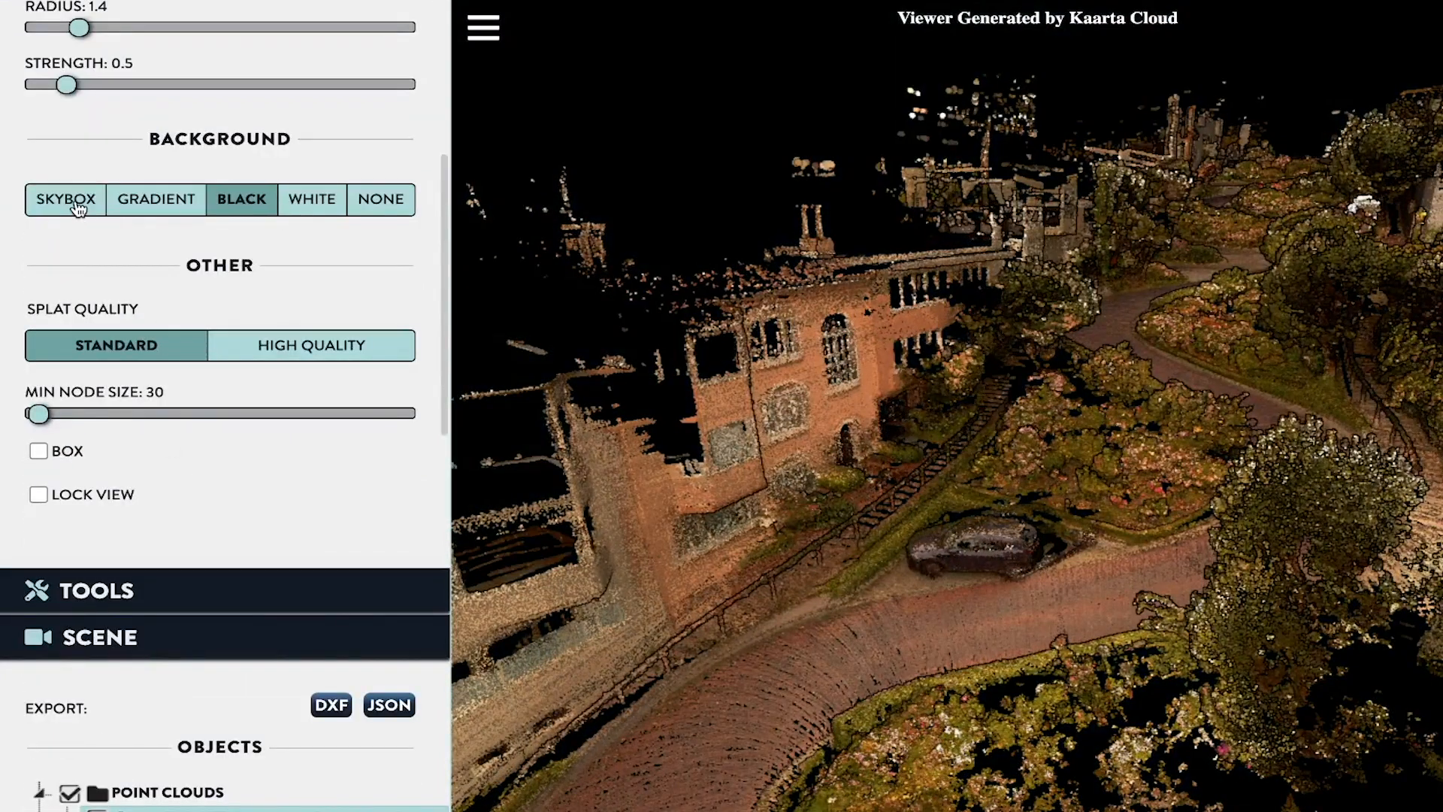
pyautogui.click(78, 201)
# - Try High Quality splats, return the splat quality to Standard, and set the minimum node size to 100
pyautogui.click(278, 349)
pyautogui.click(131, 349)
pyautogui.moveTo(144, 417); pyautogui.dragTo(68, 415)
# - Expand the Tools section and try clip task None and clip method Inside All, returning to Highlight and Inside Any
pyautogui.click(178, 597)
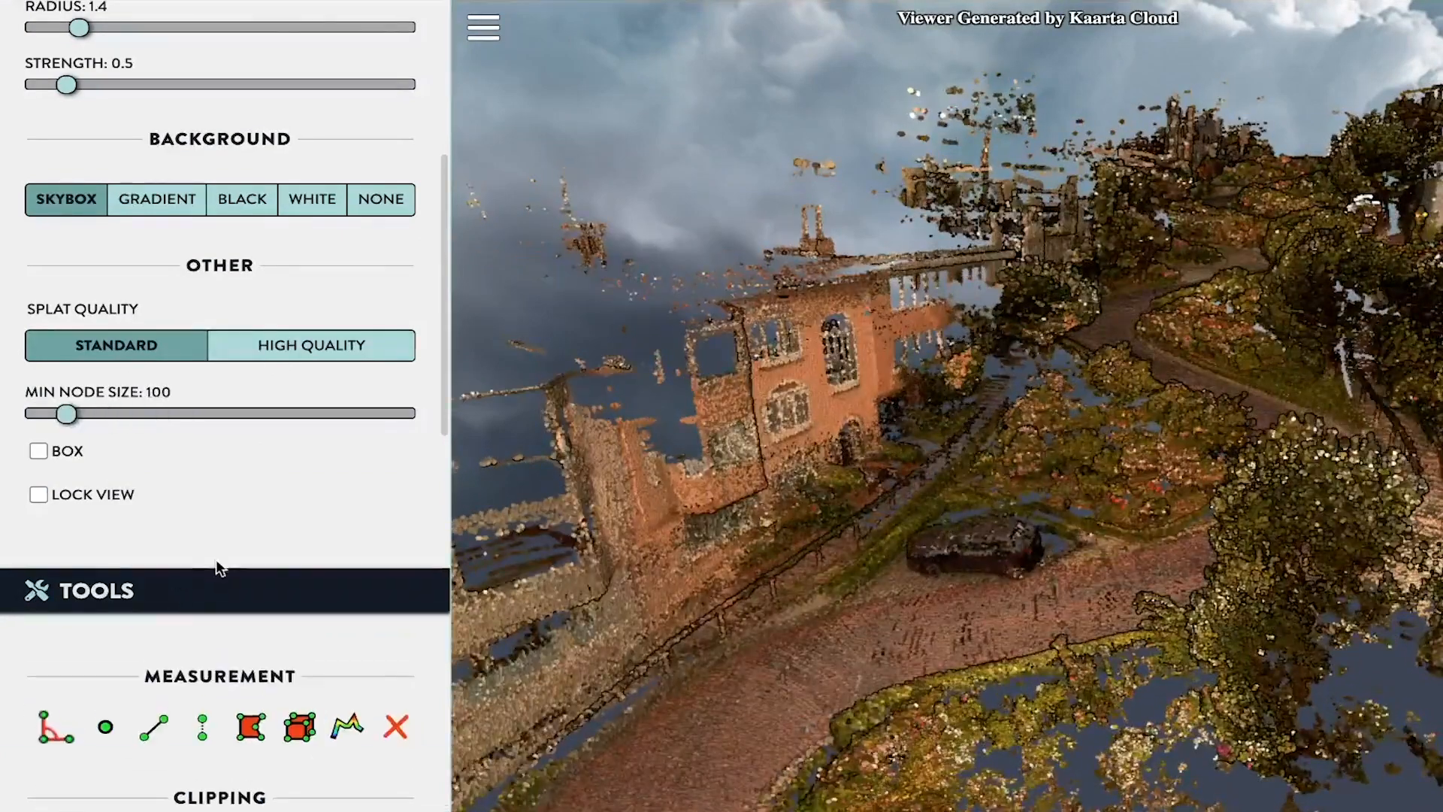
pyautogui.scroll(-6, 216, 558)
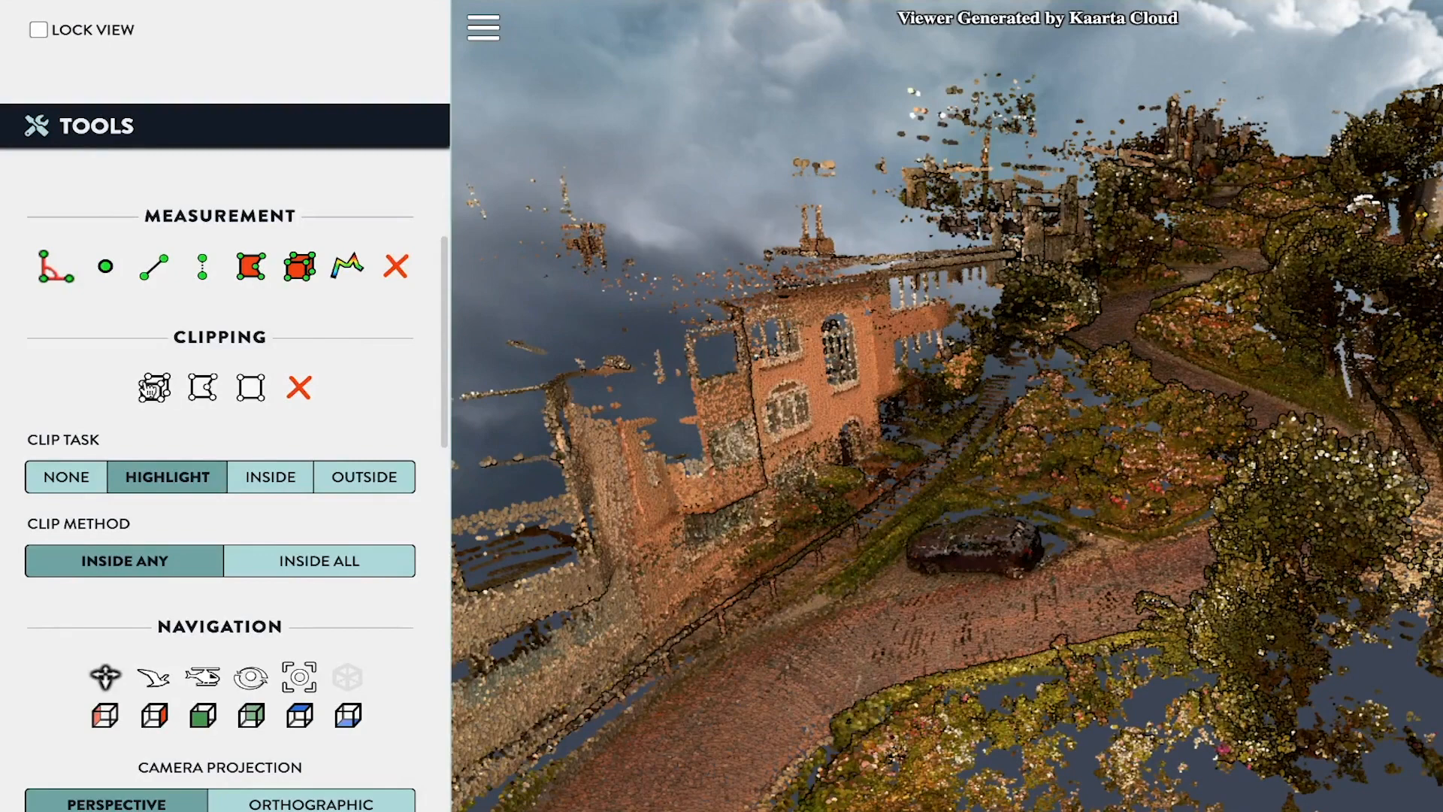
pyautogui.click(48, 476)
pyautogui.click(206, 479)
pyautogui.click(293, 573)
pyautogui.click(167, 561)
# - Try the Orthographic camera projection and return to Perspective
pyautogui.scroll(-2, 194, 696)
pyautogui.scroll(-3, 194, 697)
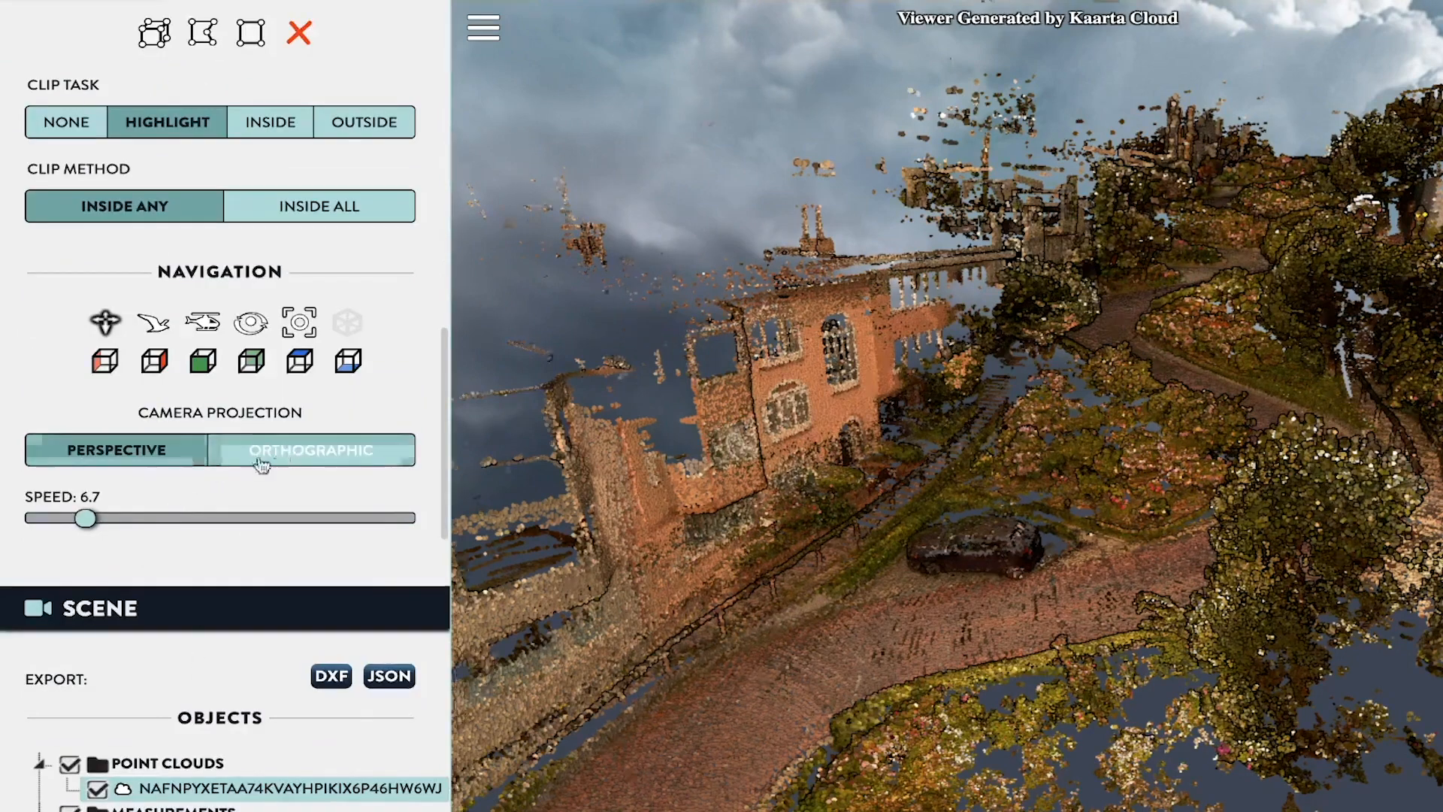
pyautogui.click(222, 449)
pyautogui.click(186, 460)
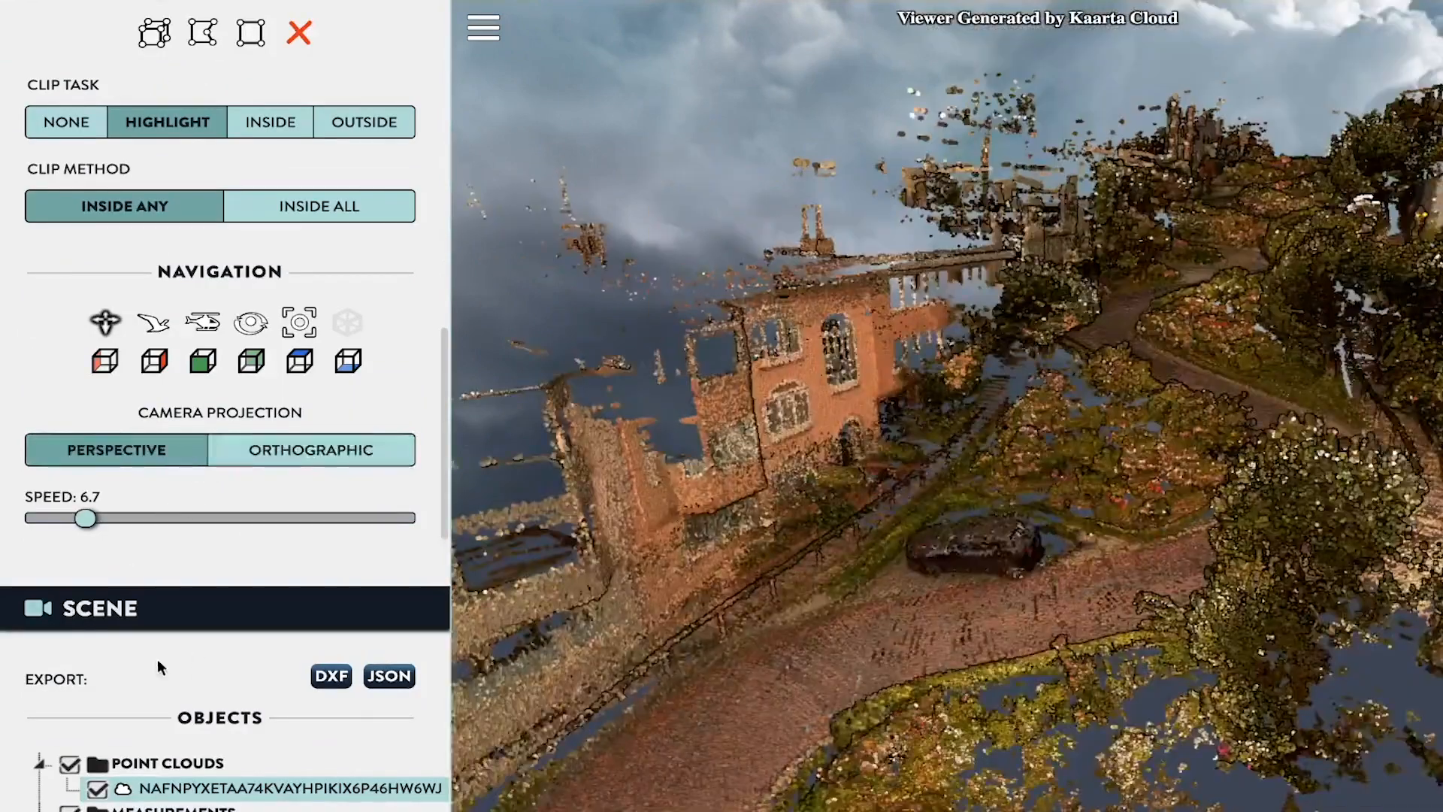
# - Select the Point Clouds group among the scene objects
pyautogui.scroll(-4, 160, 658)
pyautogui.click(167, 472)
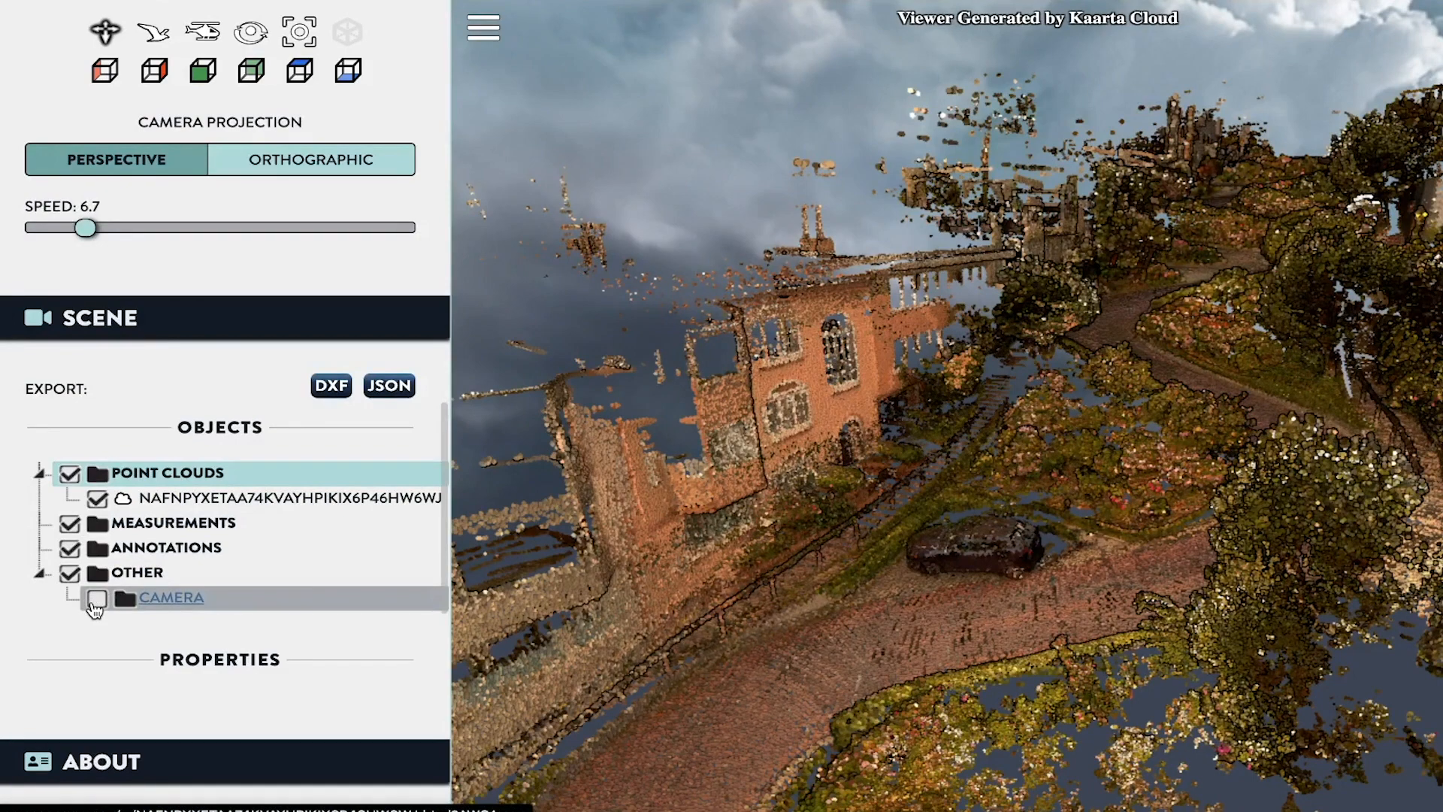
# - Hide the Annotations and Measurements groups among the scene objects and select the point cloud to show its properties
pyautogui.click(70, 548)
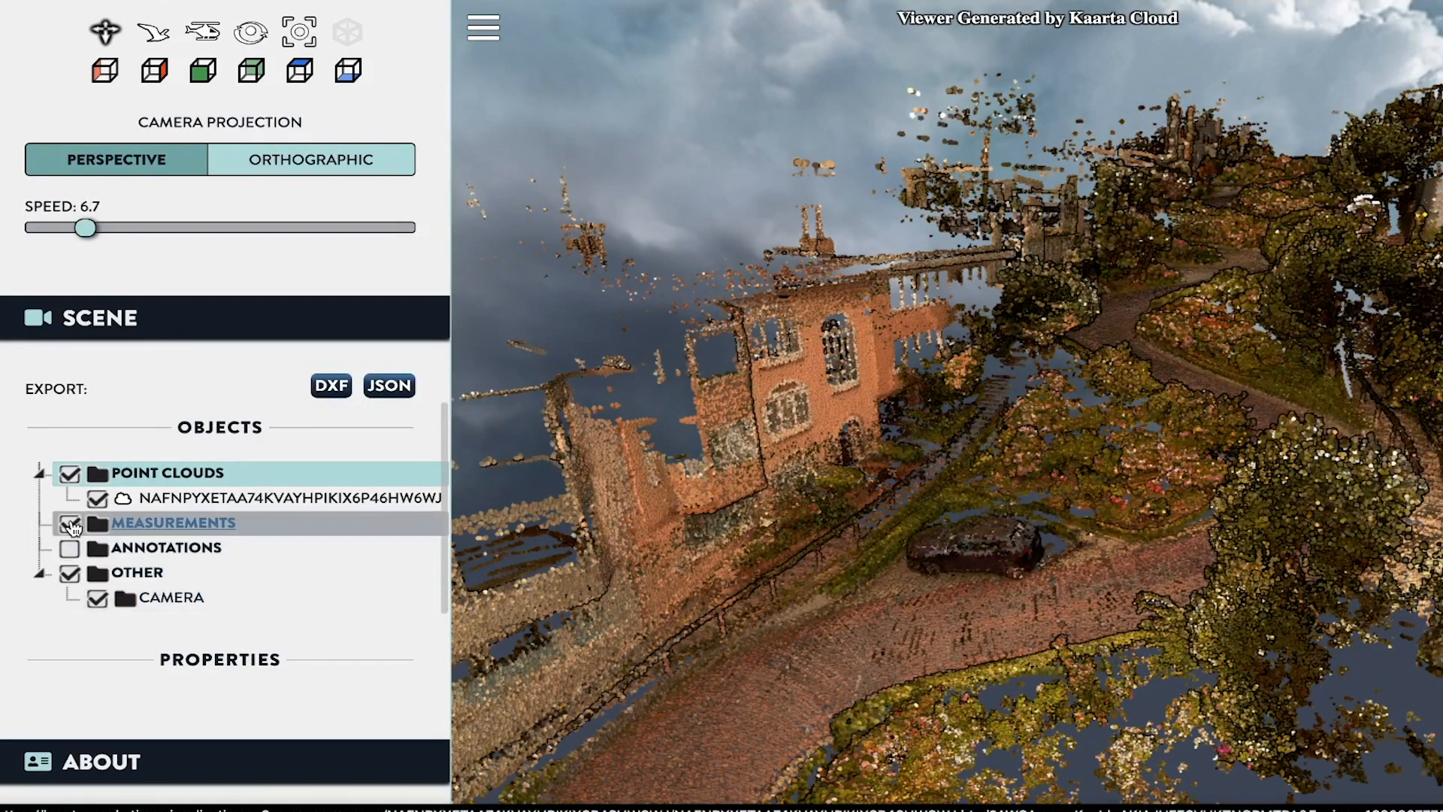
pyautogui.click(70, 523)
pyautogui.click(232, 498)
# - Set the point cloud's point size to 1.48 and look over the point sizing options, keeping Adaptive
pyautogui.scroll(-4, 236, 513)
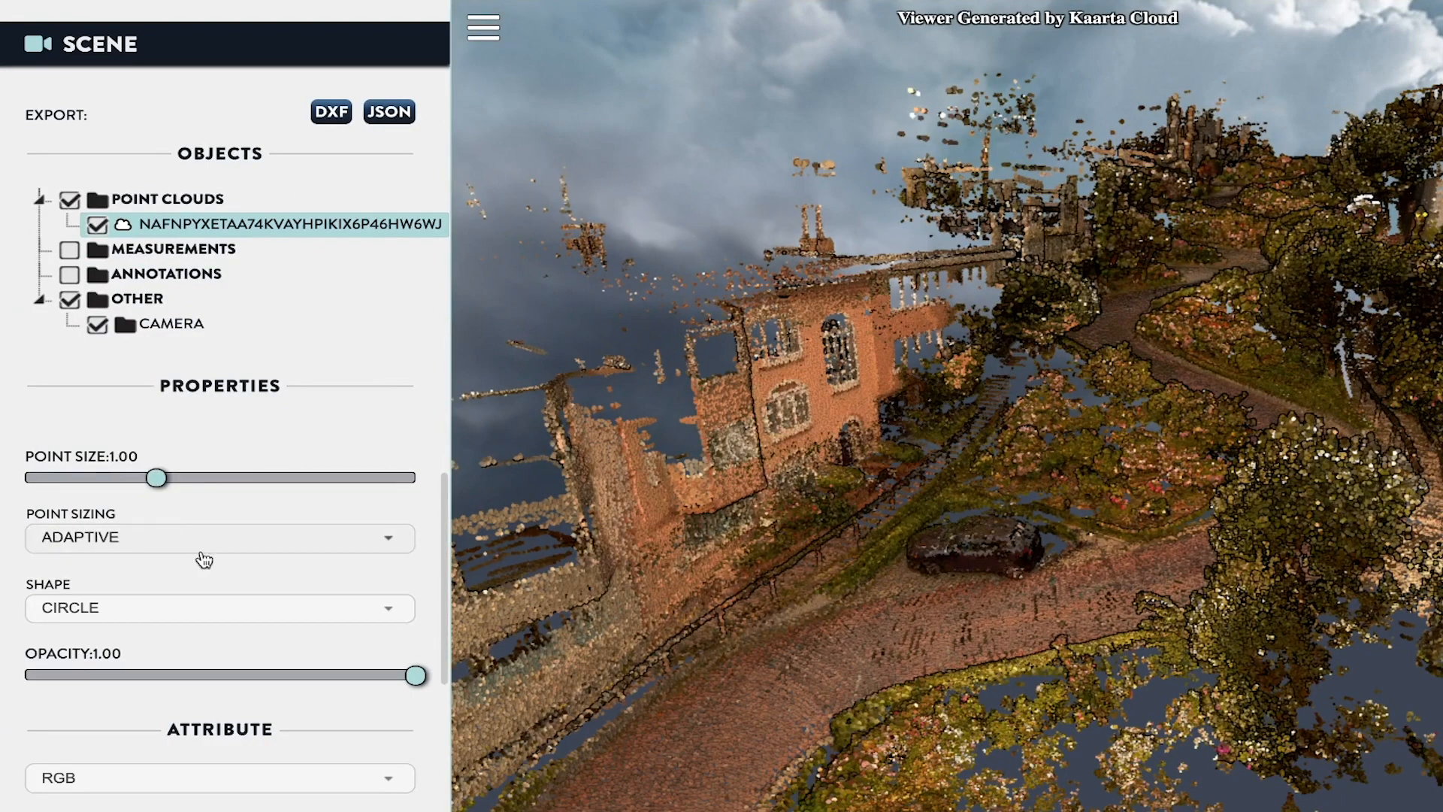
pyautogui.scroll(-2, 204, 553)
pyautogui.moveTo(156, 371); pyautogui.dragTo(218, 371)
pyautogui.click(124, 443)
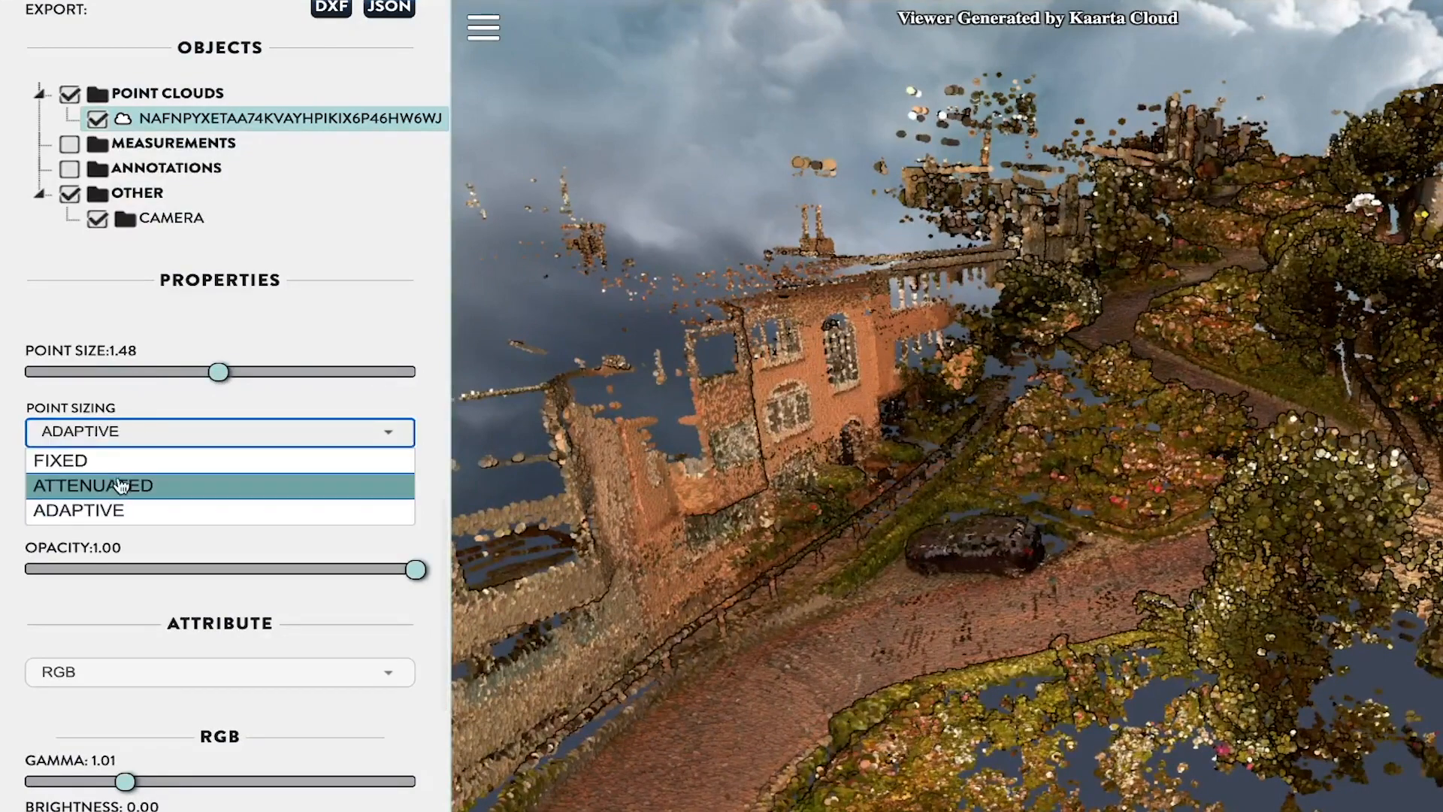
pyautogui.click(181, 407)
pyautogui.doubleClick(180, 402)
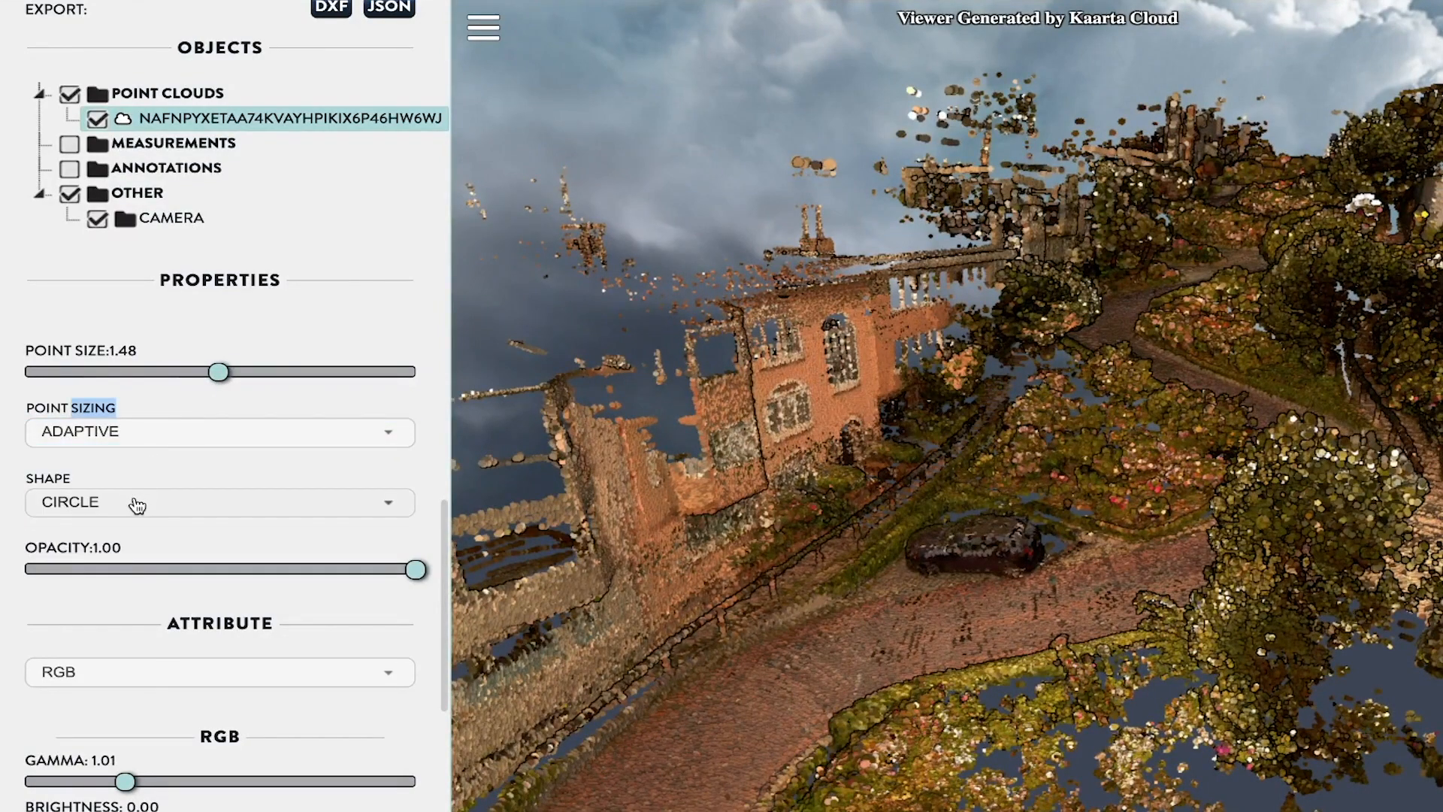
# - Change the point shape to Square and colour the point cloud by the Intensity Gradient attribute
pyautogui.click(137, 504)
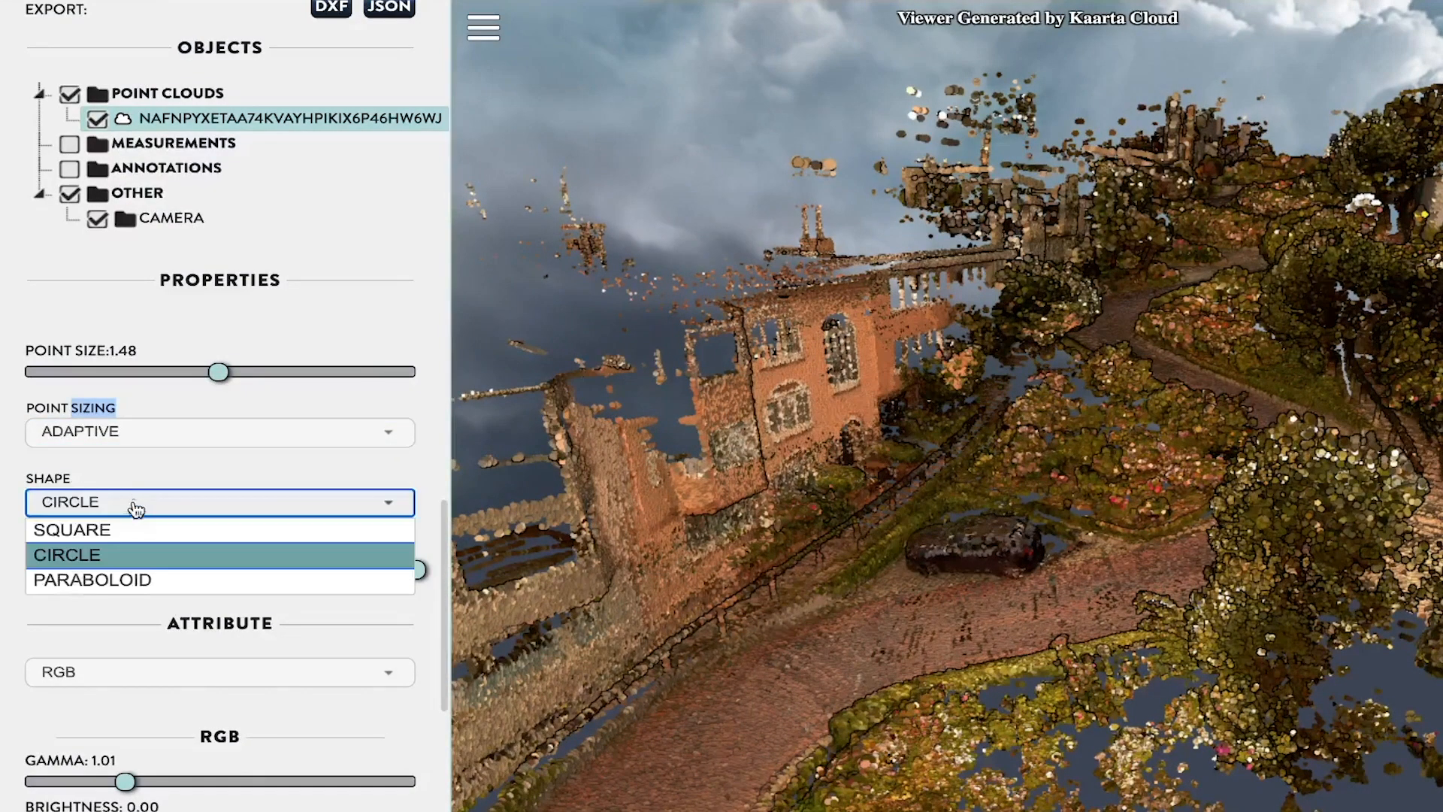
pyautogui.click(102, 529)
pyautogui.scroll(-2, 141, 564)
pyautogui.scroll(-1, 141, 568)
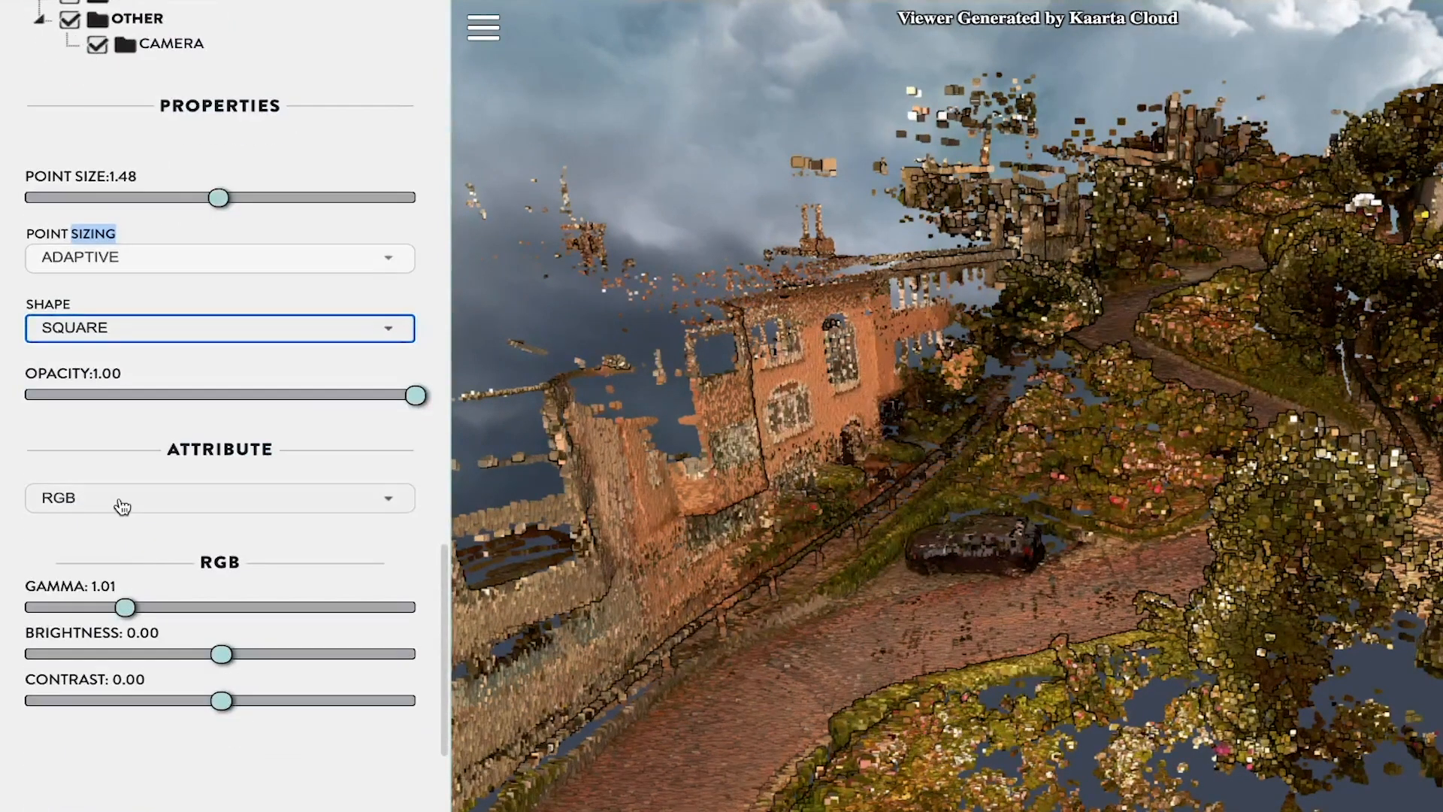
pyautogui.click(115, 499)
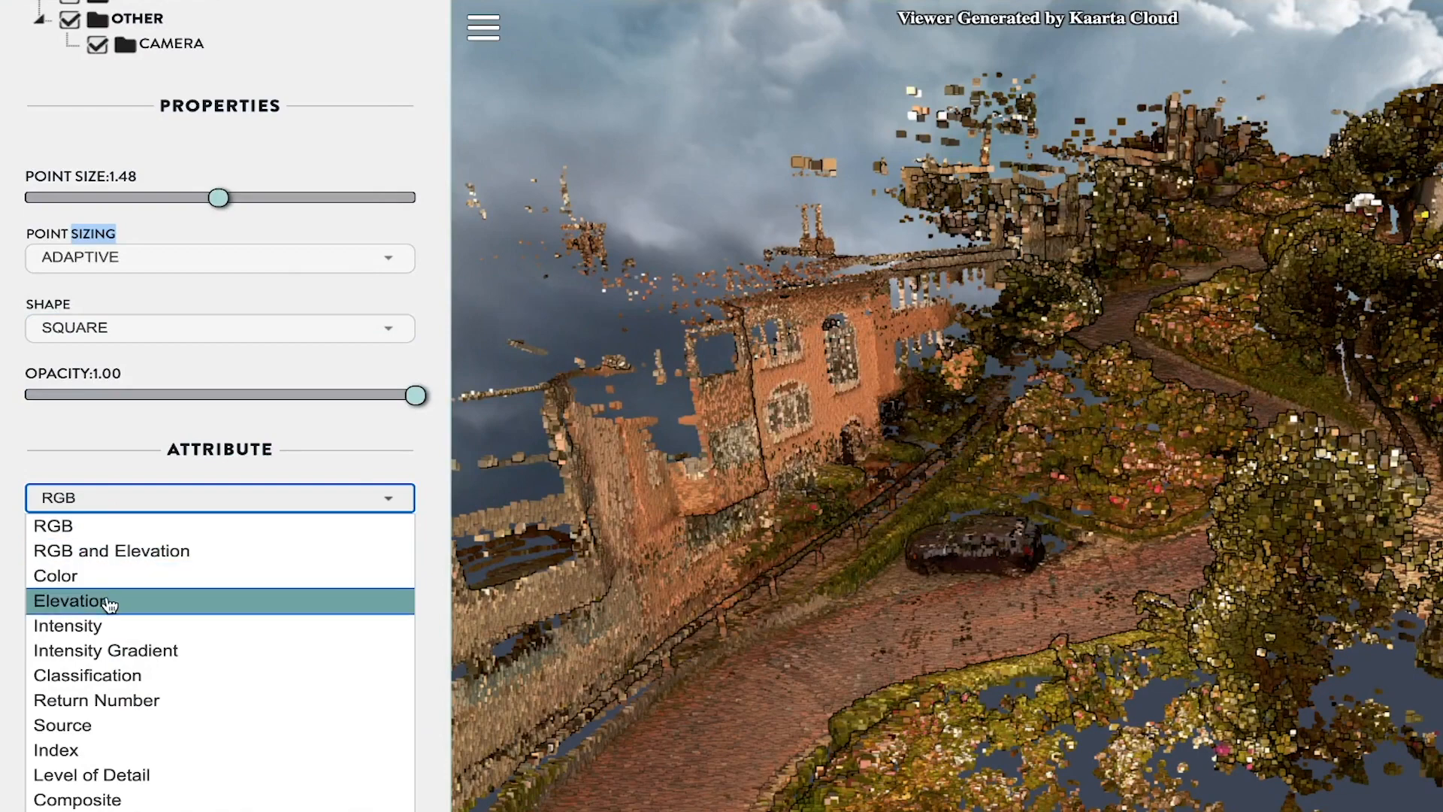
pyautogui.click(84, 648)
# - Set the intensity range to 12 to 12416 and raise the intensity brightness slightly
pyautogui.scroll(-1, 116, 574)
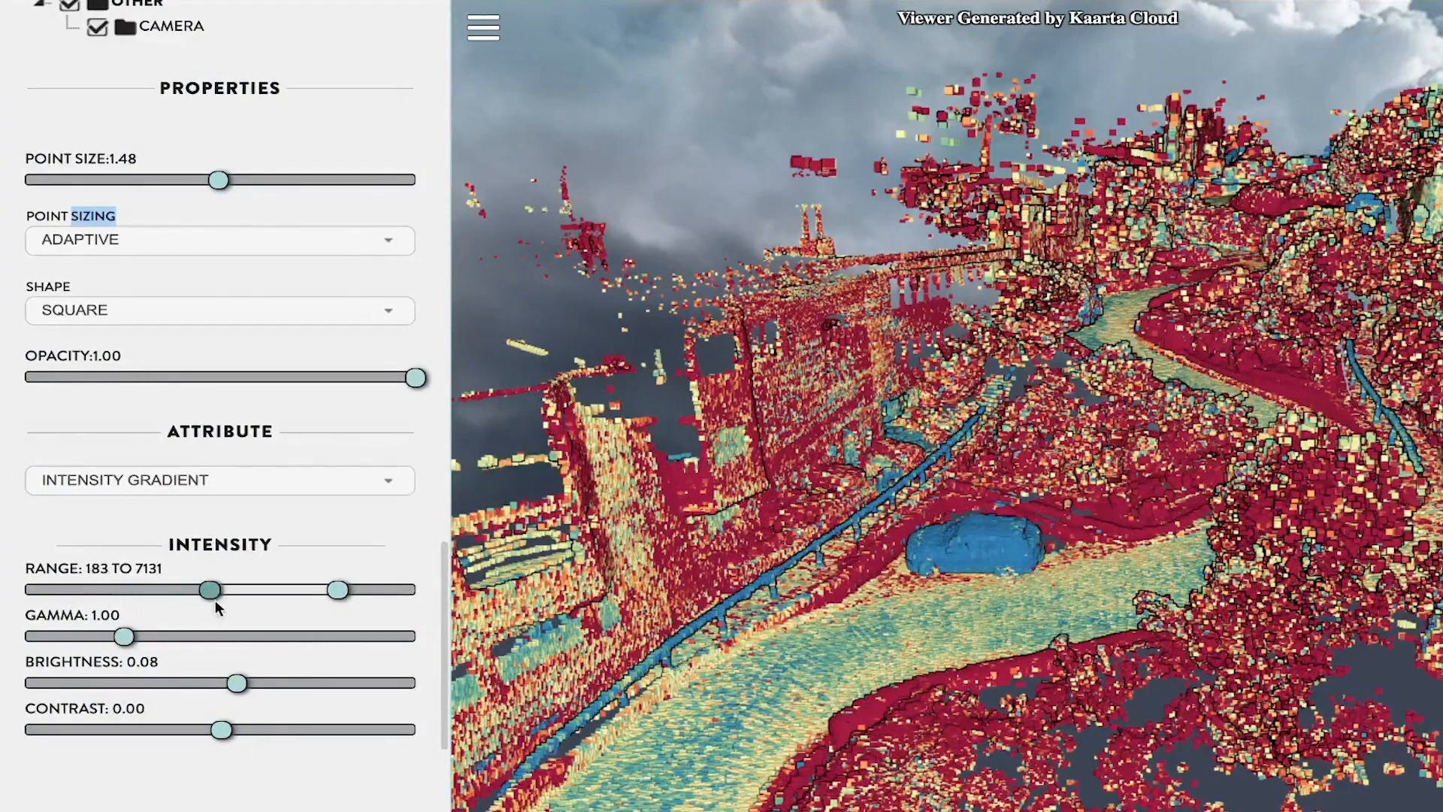
pyautogui.moveTo(304, 606); pyautogui.dragTo(265, 609)
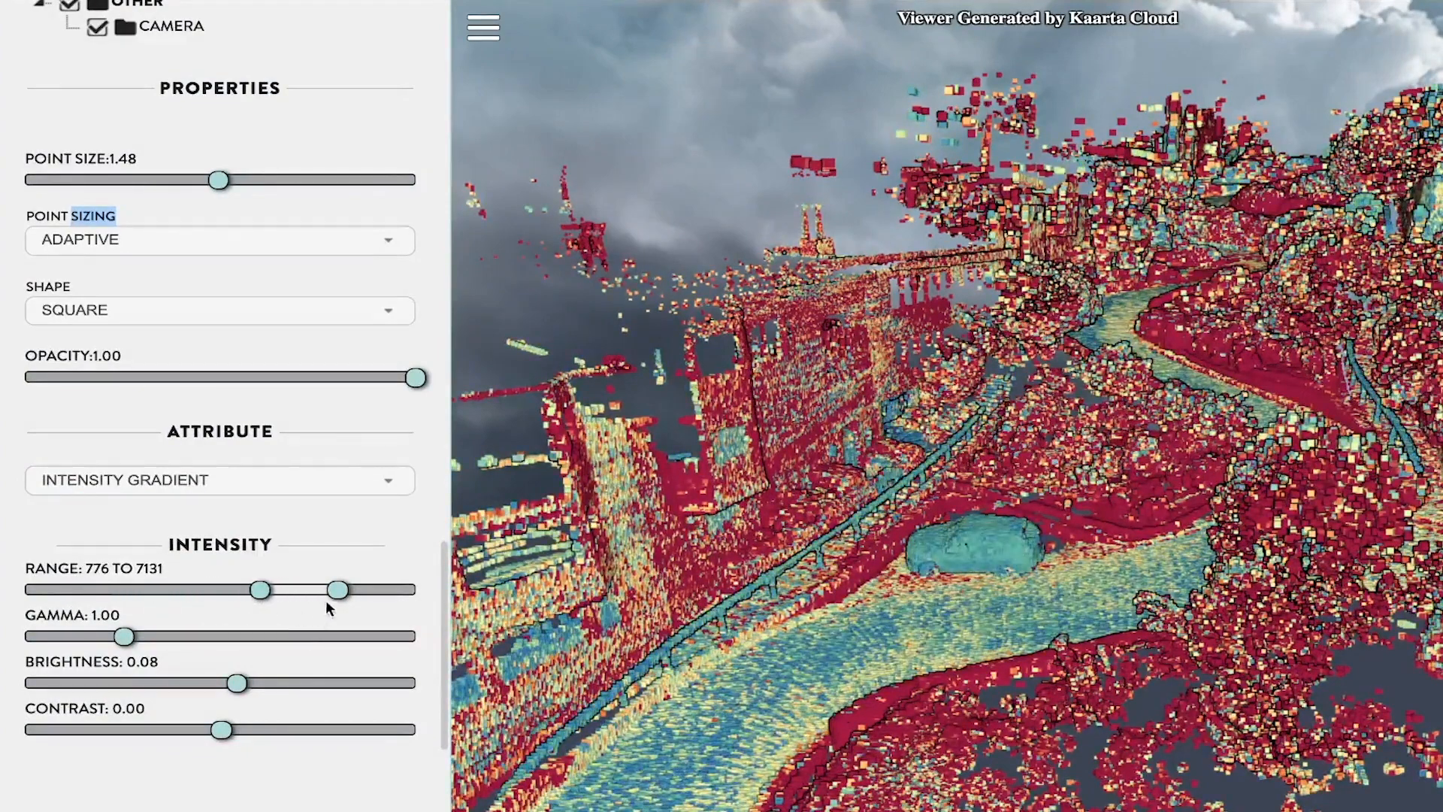
pyautogui.moveTo(366, 591)
pyautogui.mouseDown()
pyautogui.moveTo(402, 590)
pyautogui.moveTo(358, 591)
pyautogui.mouseUp()
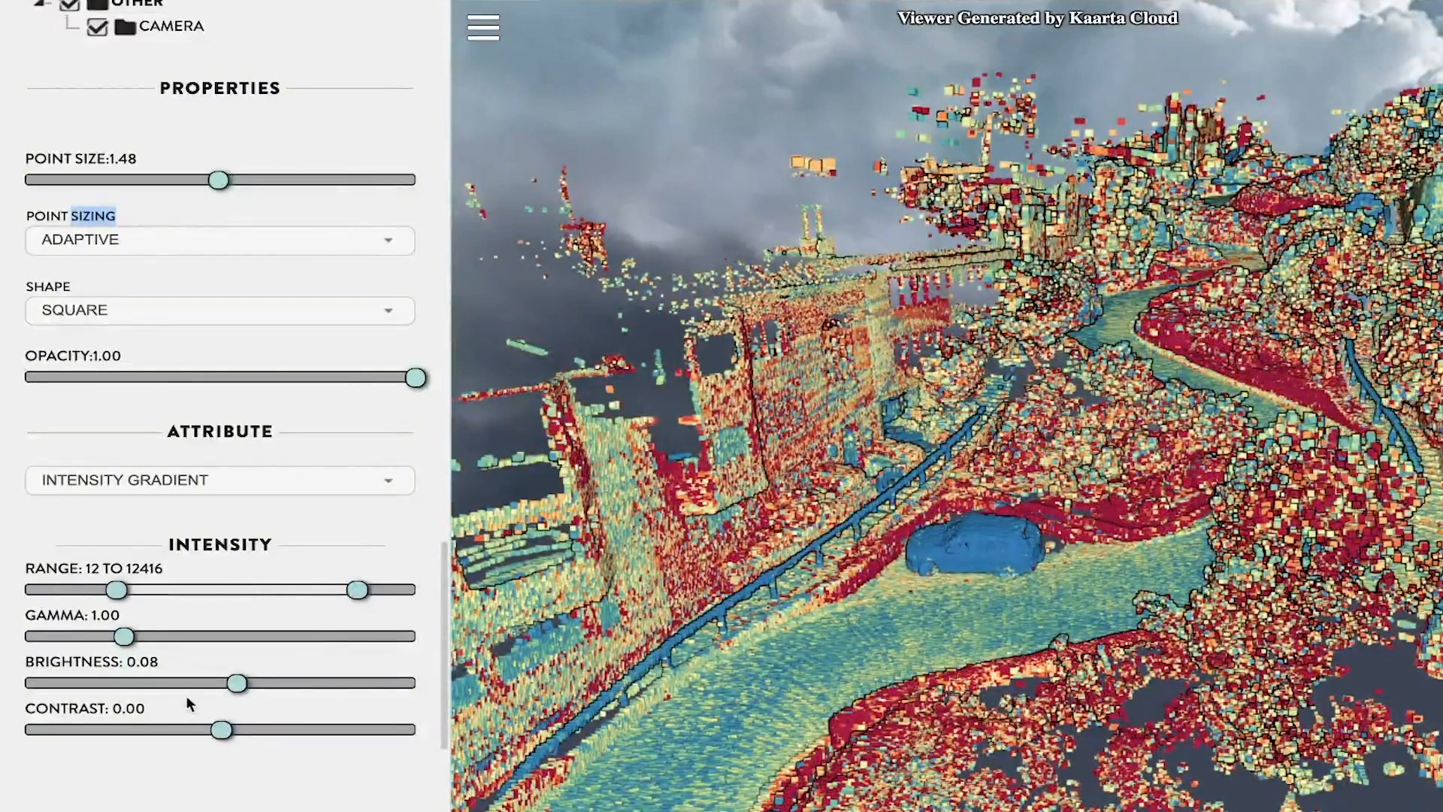
pyautogui.moveTo(239, 681)
pyautogui.mouseDown()
pyautogui.moveTo(322, 679)
pyautogui.moveTo(215, 682)
pyautogui.moveTo(248, 680)
pyautogui.mouseUp()
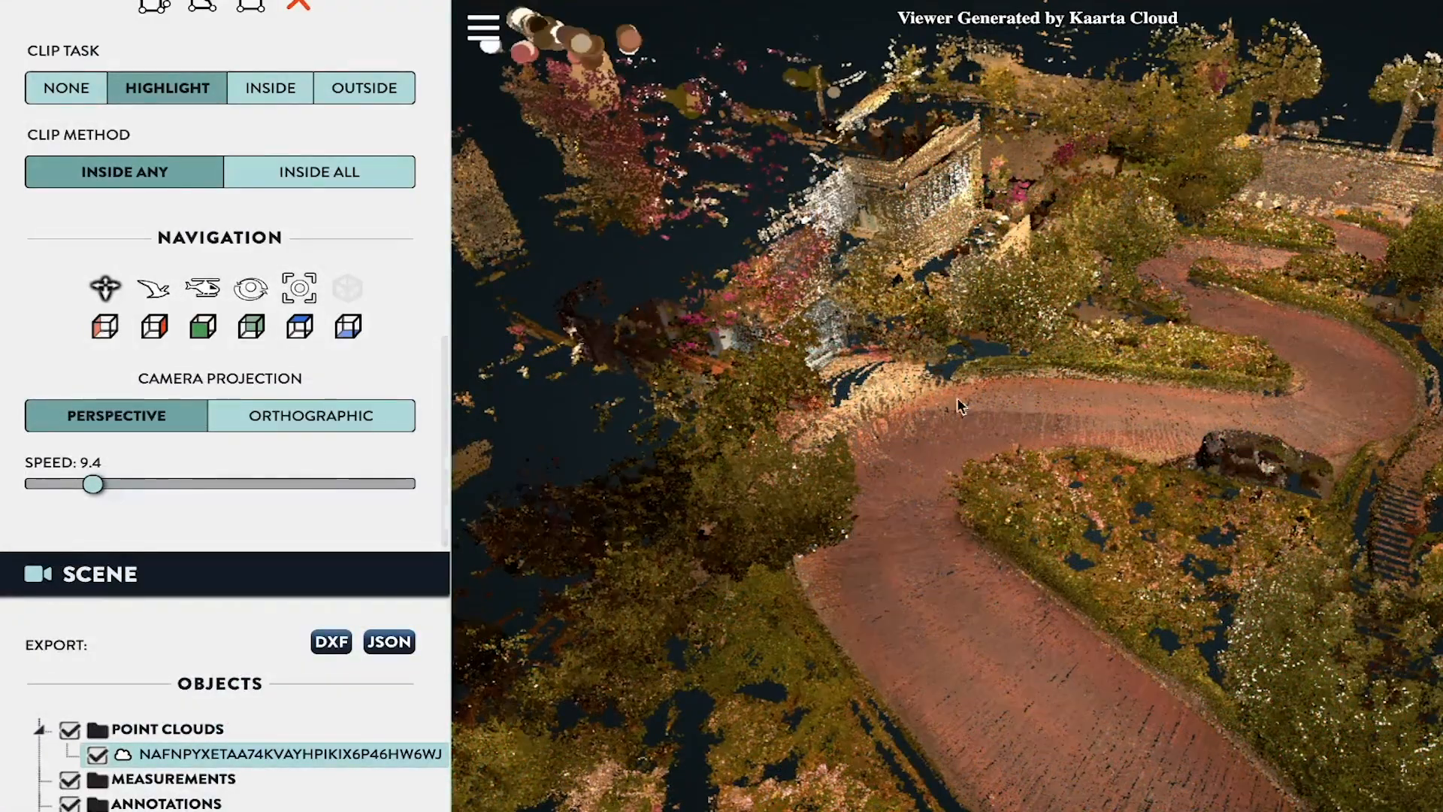
# - Examine the winding street, the orange building and the parked car from several angles, both up close and from a distance
pyautogui.moveTo(1353, 489); pyautogui.dragTo(1096, 345)
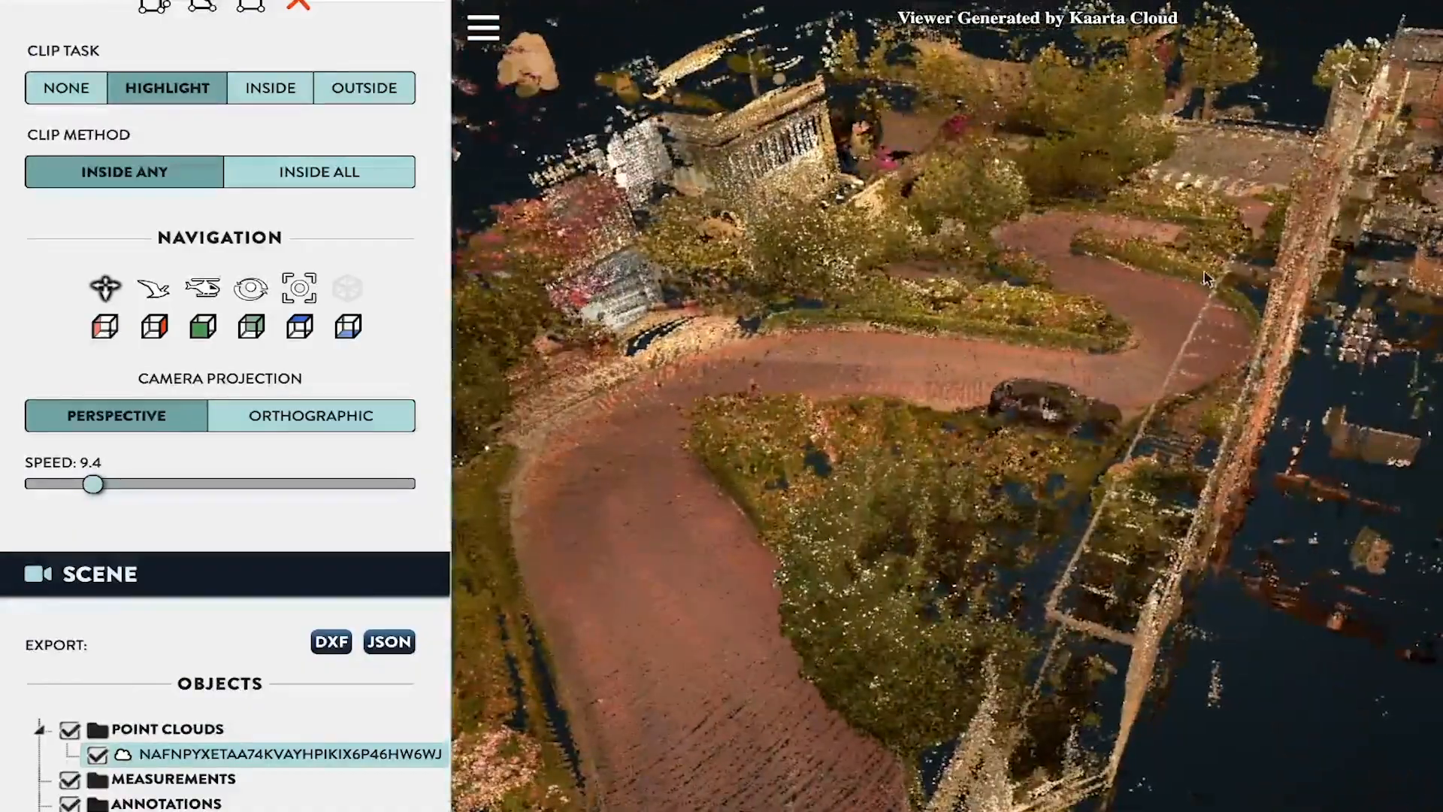
pyautogui.moveTo(827, 364); pyautogui.dragTo(1398, 468)
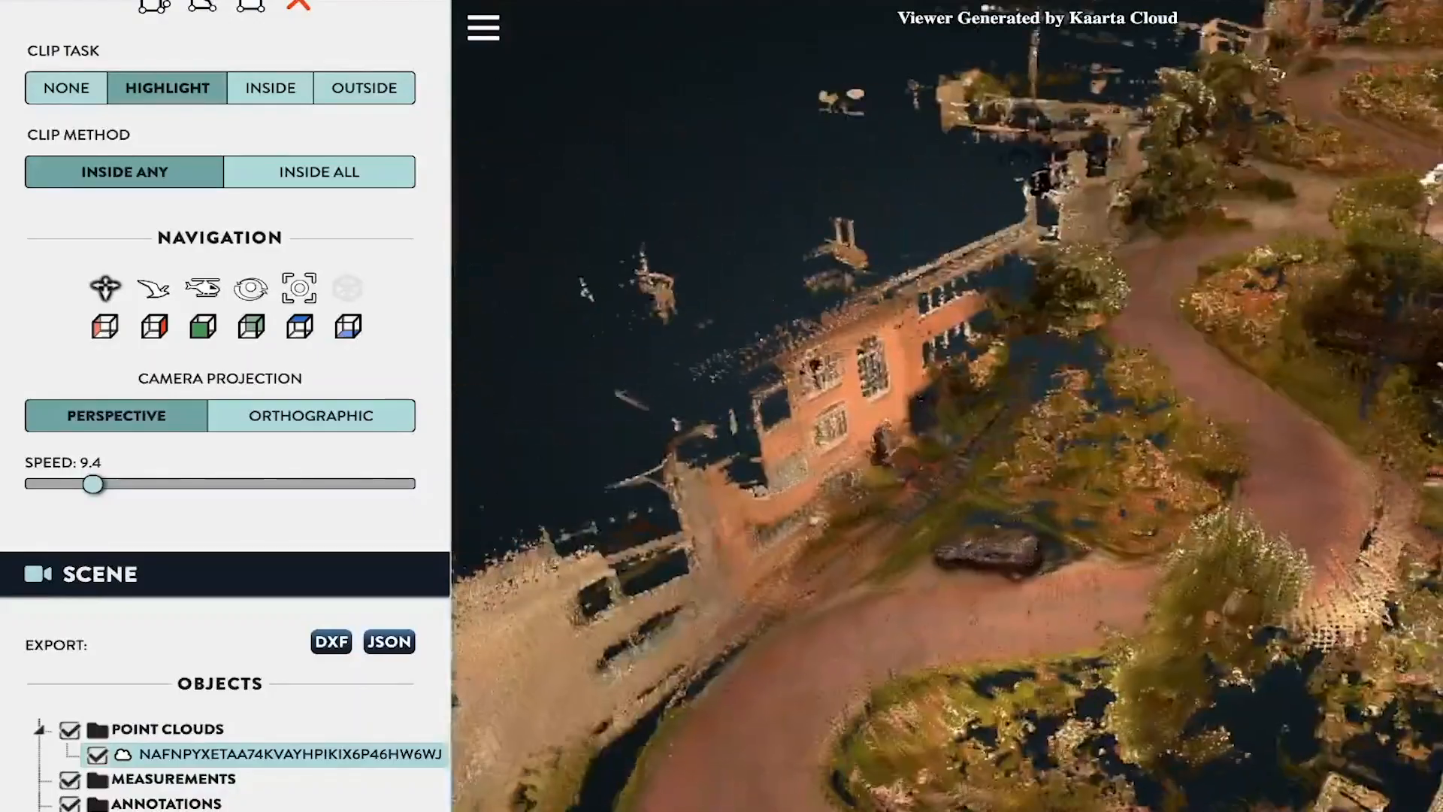
pyautogui.moveTo(1027, 573); pyautogui.dragTo(1116, 603)
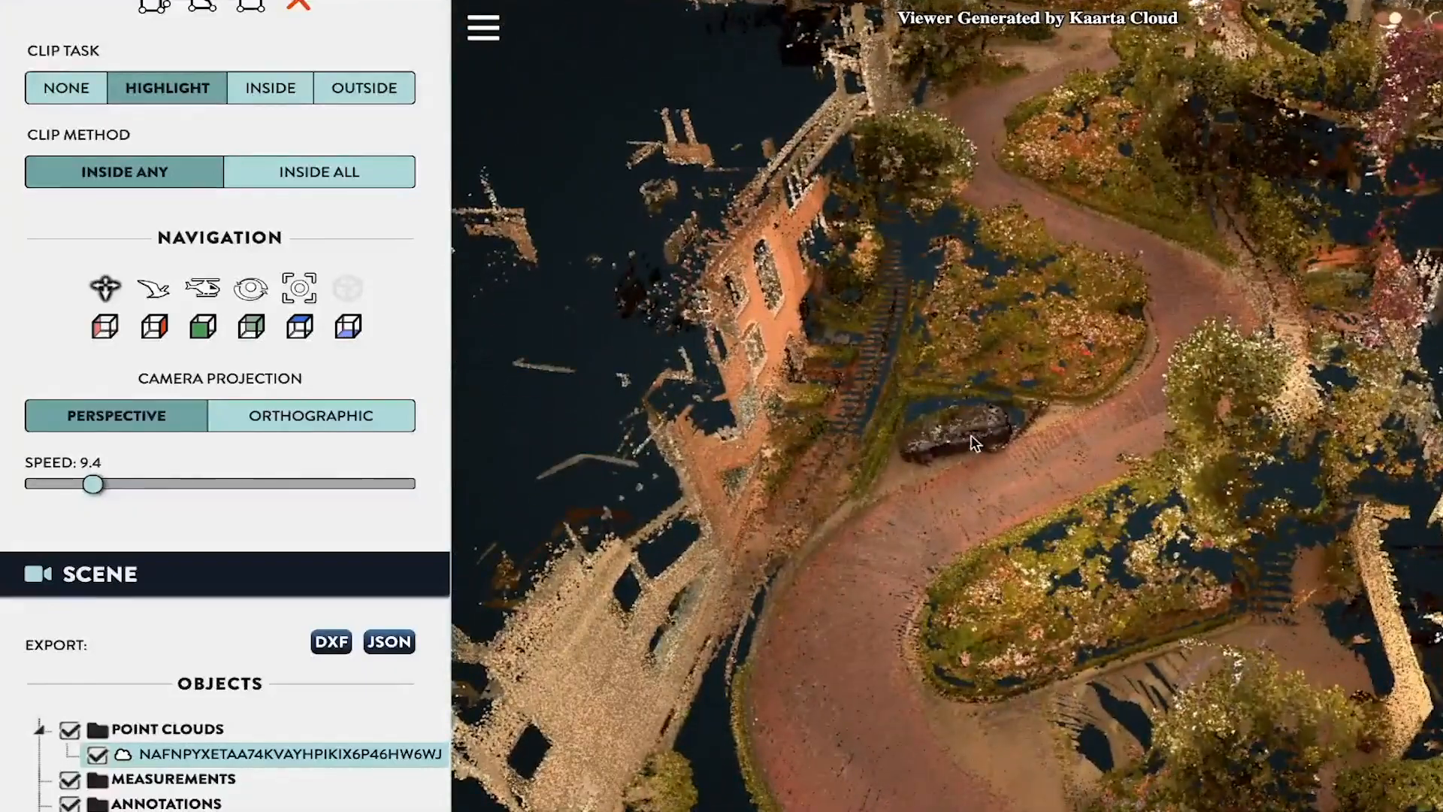
pyautogui.scroll(10, 973, 441)
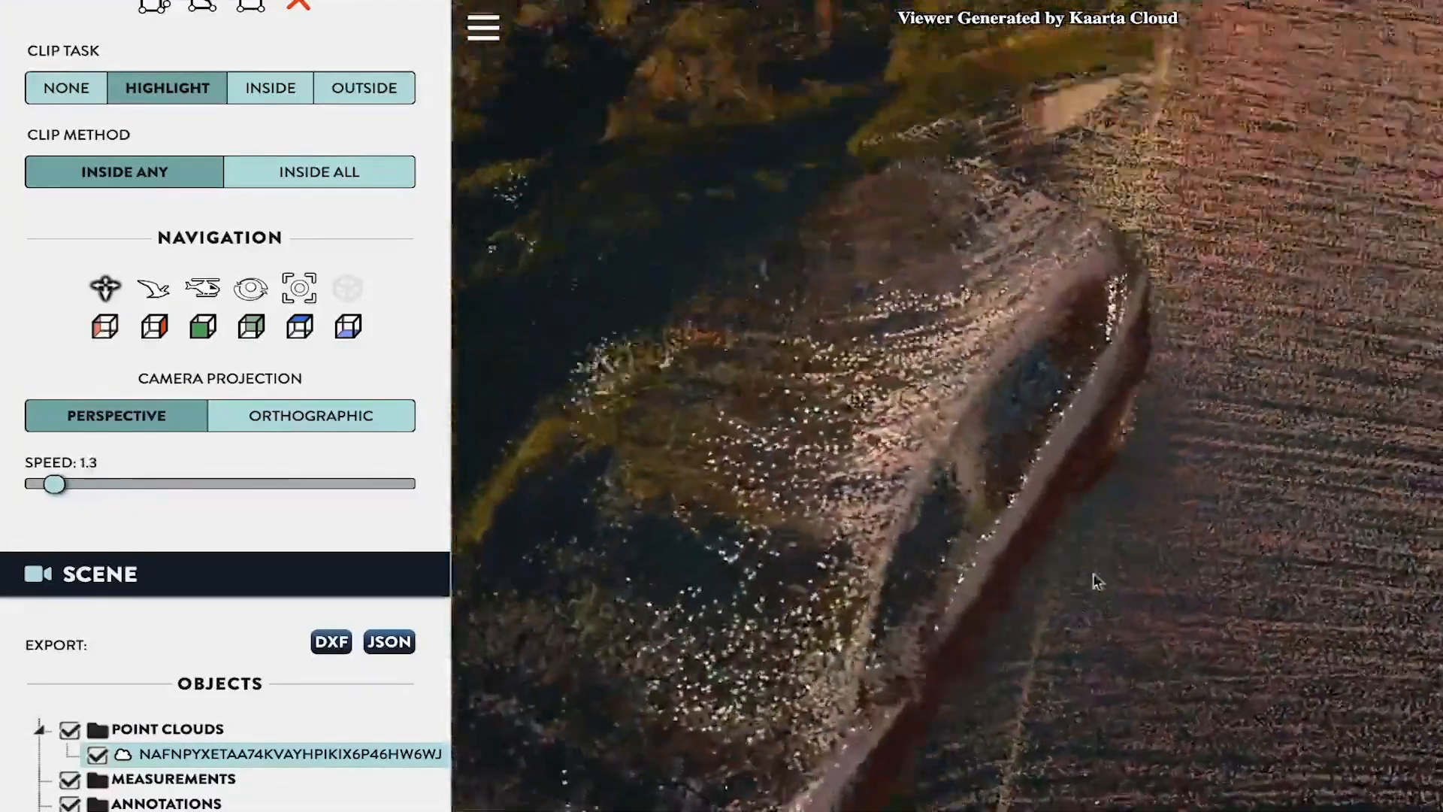
pyautogui.moveTo(1097, 580); pyautogui.dragTo(830, 519)
pyautogui.scroll(-6, 950, 601)
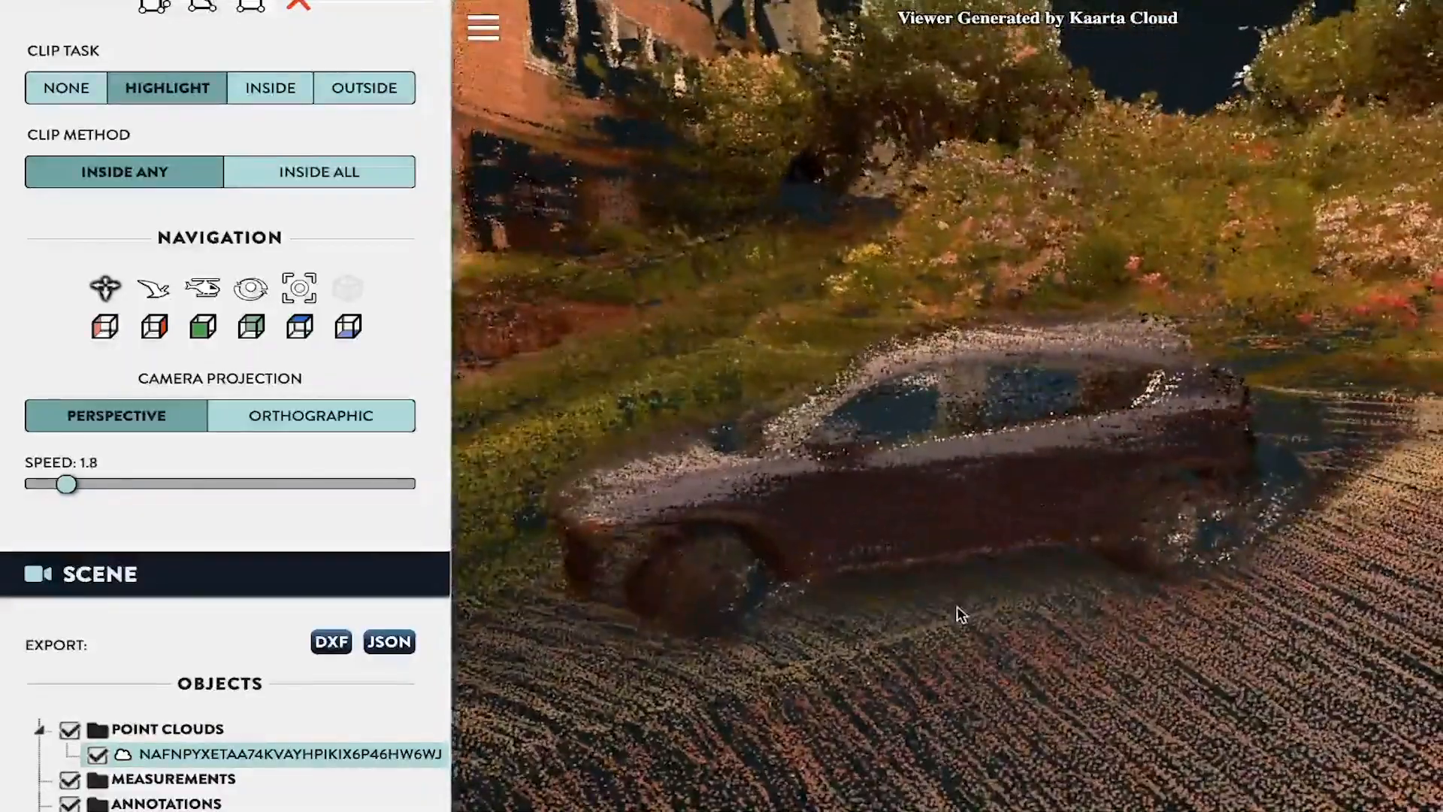
pyautogui.scroll(-6, 967, 623)
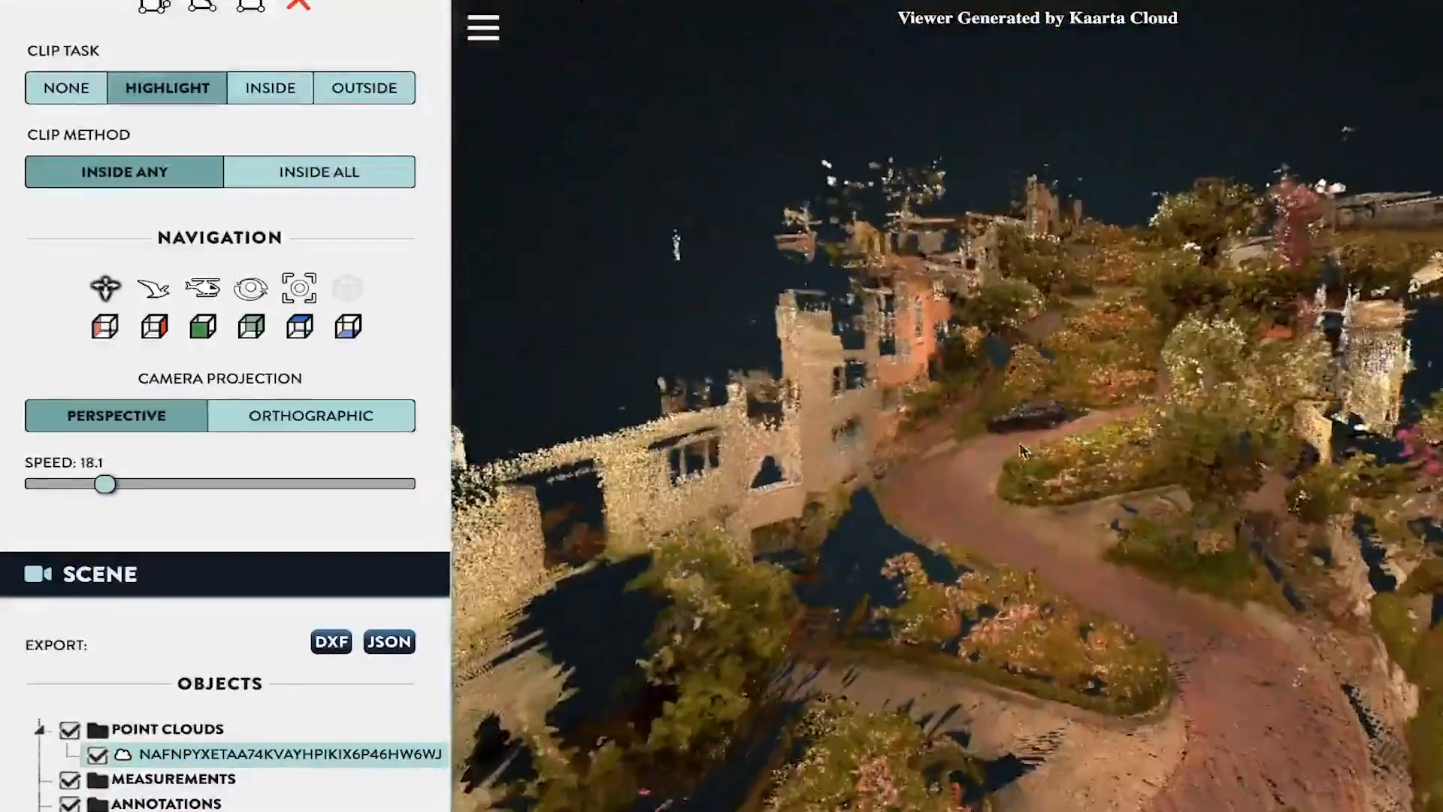
pyautogui.moveTo(958, 481); pyautogui.dragTo(1097, 505)
pyautogui.scroll(-3, 1095, 505)
pyautogui.scroll(8, 1075, 512)
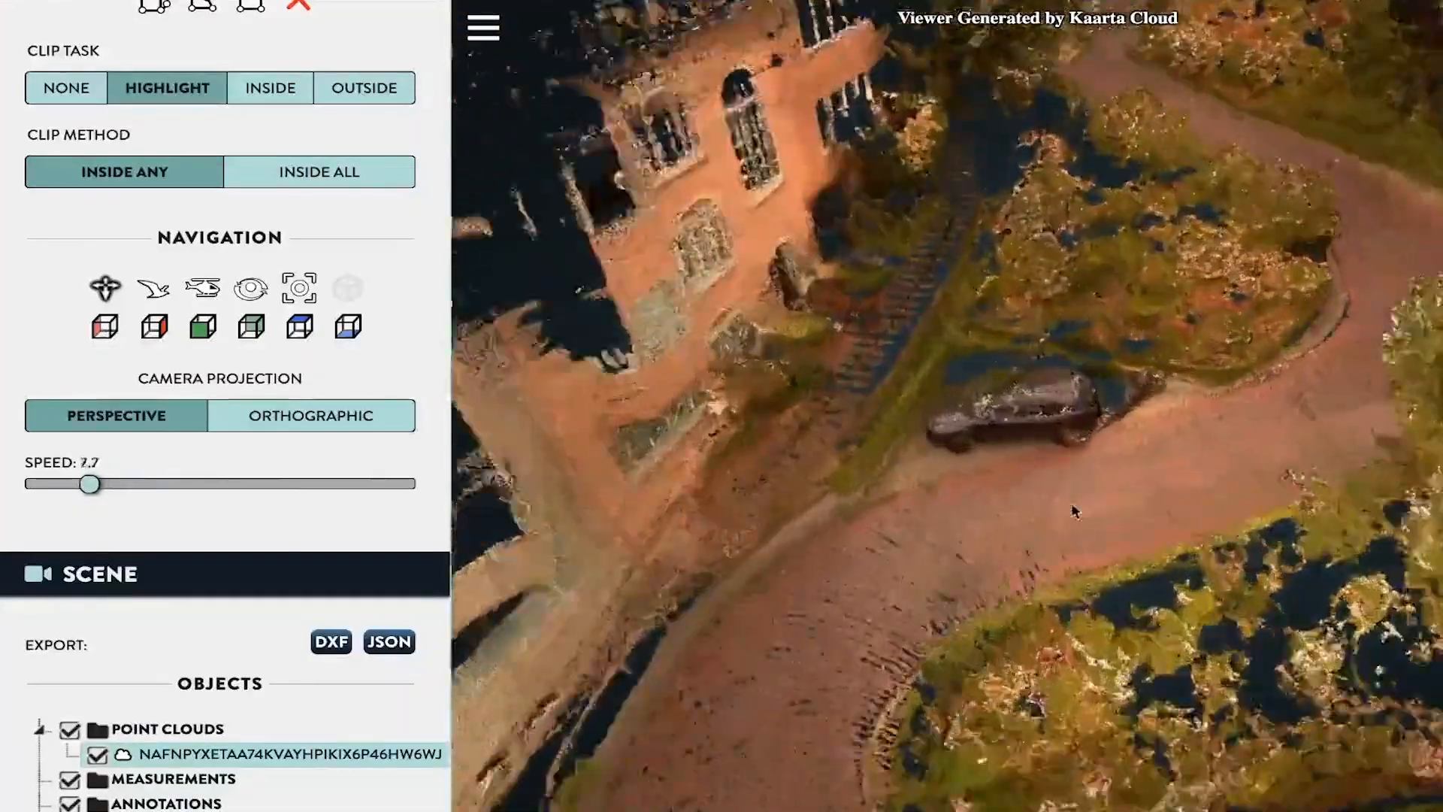
pyautogui.moveTo(1075, 512); pyautogui.dragTo(1013, 419)
pyautogui.moveTo(1021, 540); pyautogui.dragTo(1034, 574)
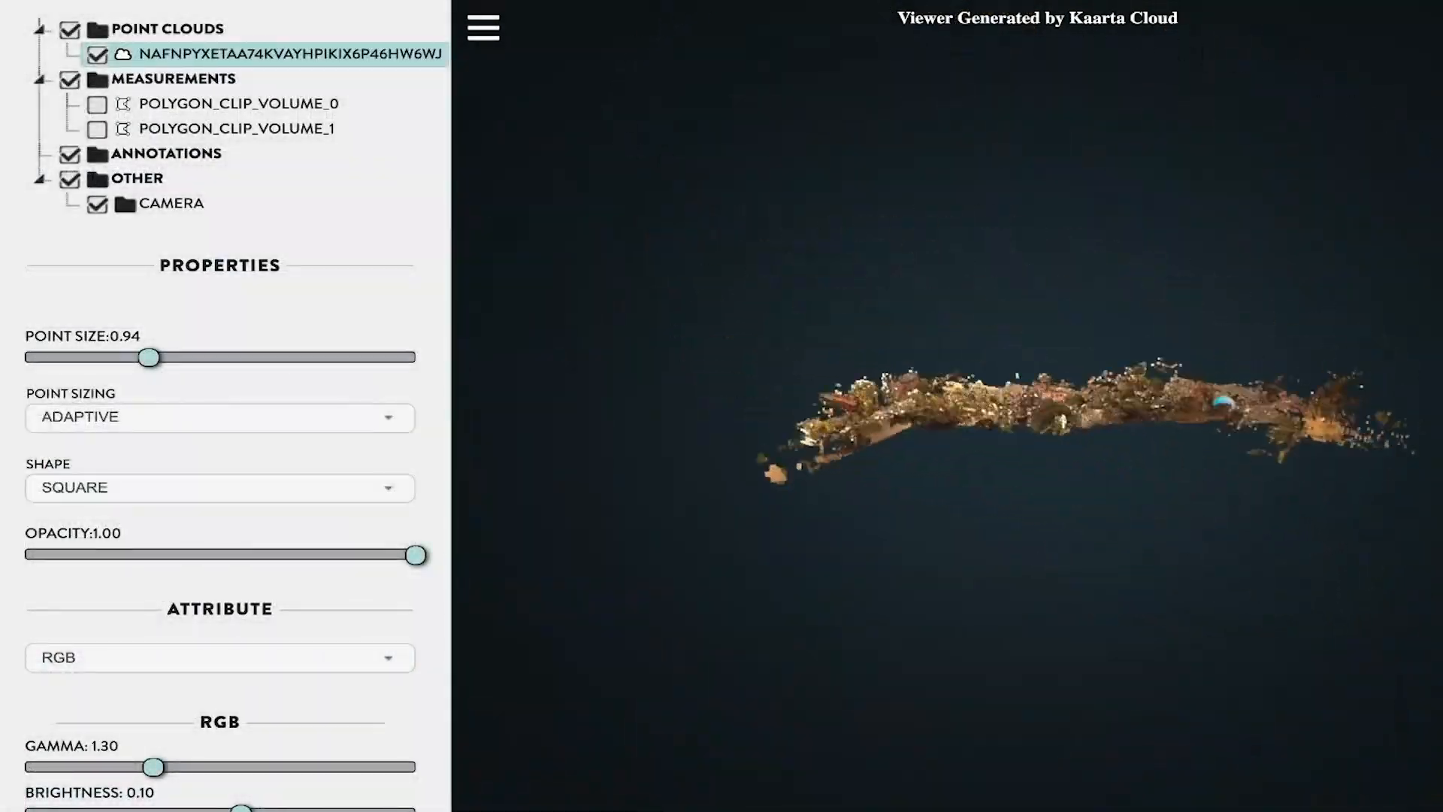
# - View the whole scan from above and go back to the background and splat quality settings
pyautogui.moveTo(1406, 361); pyautogui.dragTo(867, 412)
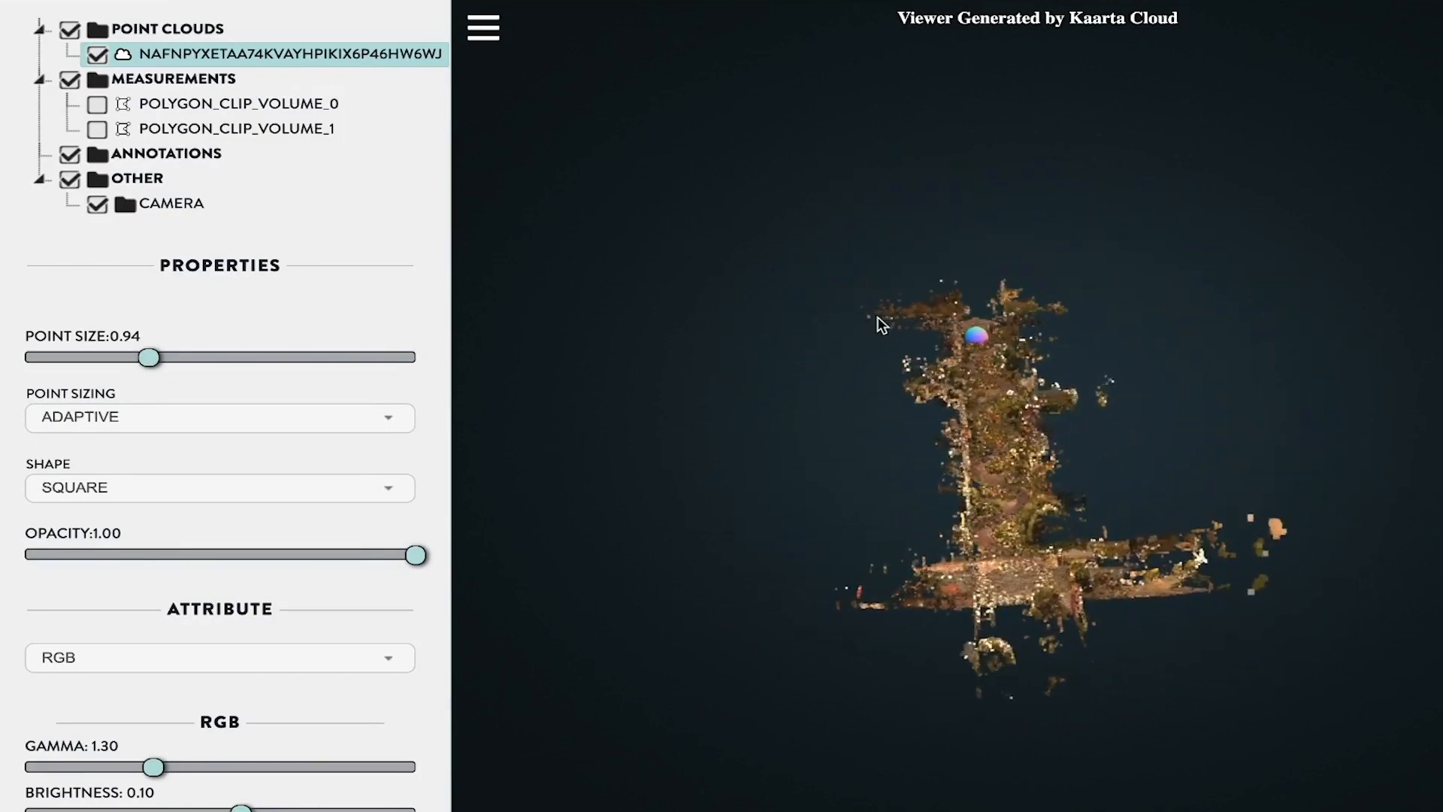
pyautogui.scroll(10, 290, 301)
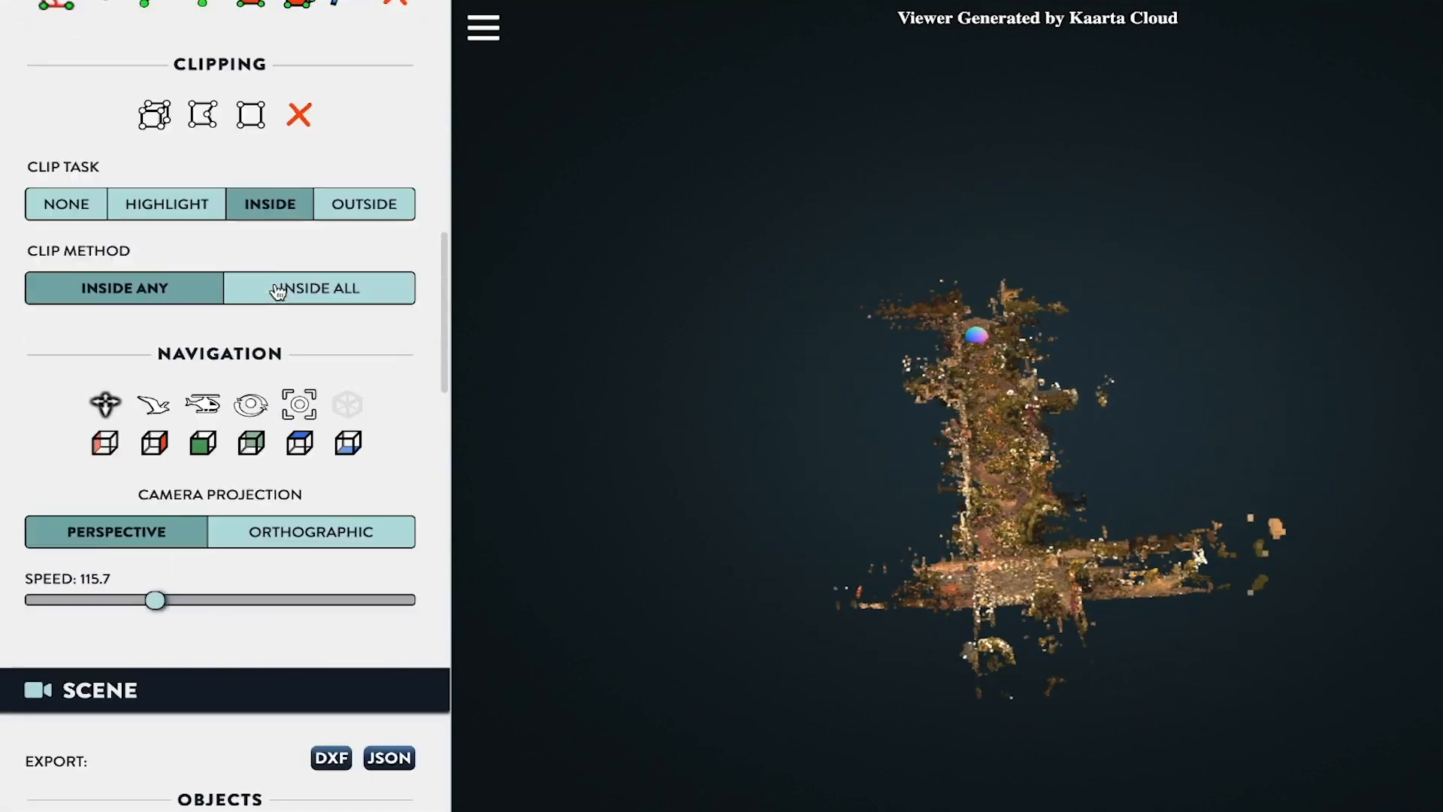
pyautogui.scroll(2, 323, 135)
pyautogui.scroll(5, 323, 235)
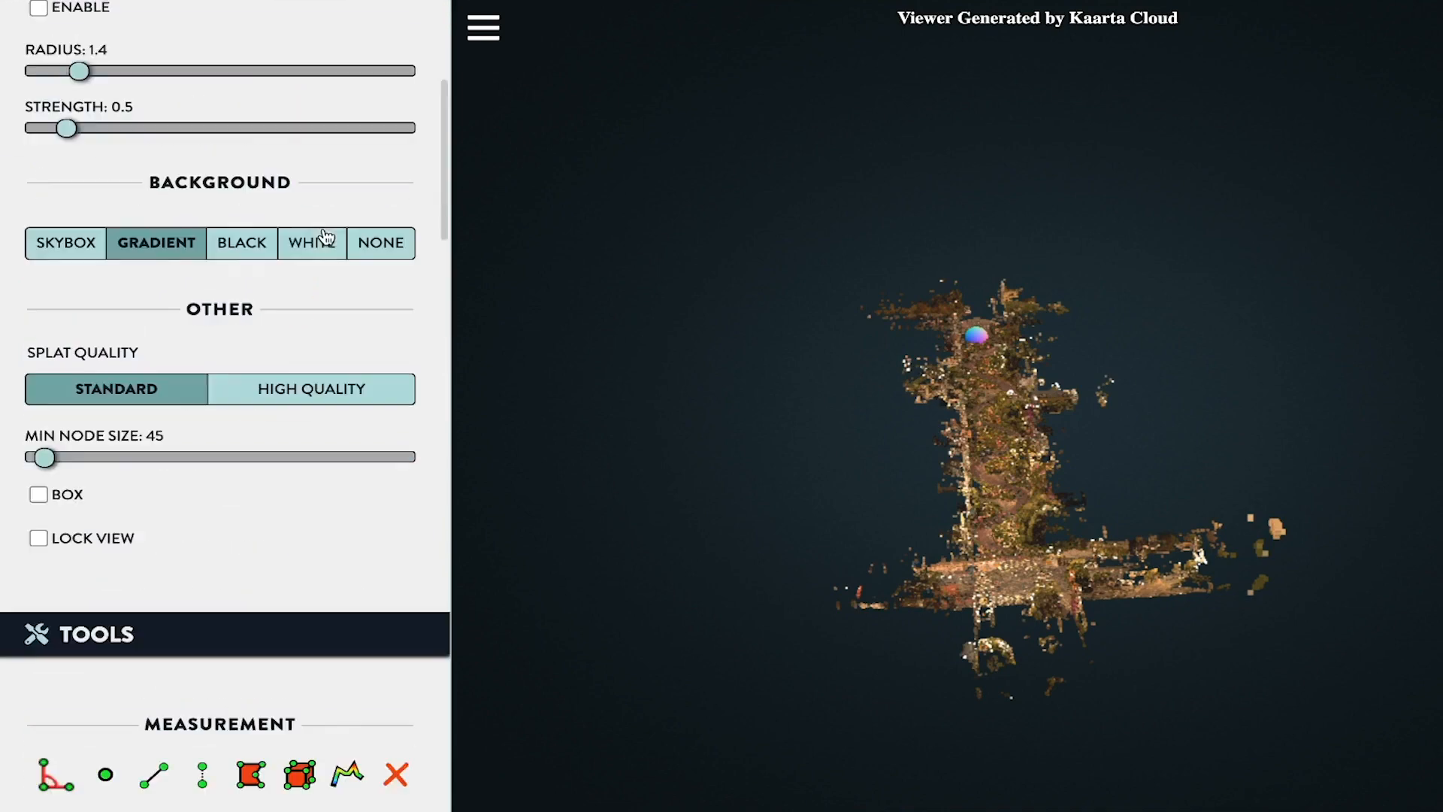